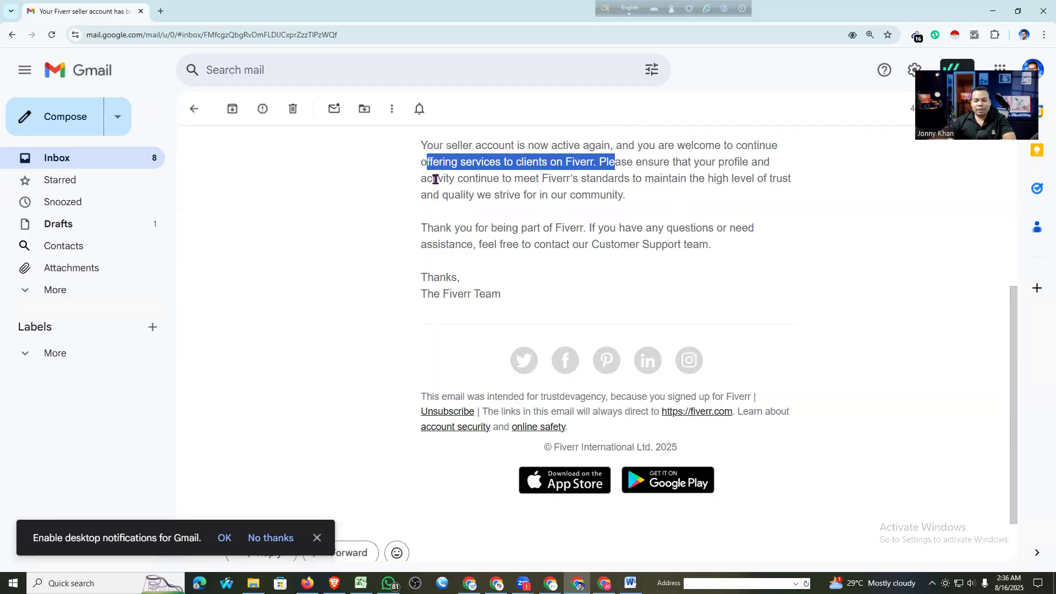
# Clear the text selection in the opened Fiverr seller-account email
pyautogui.click(676, 437)
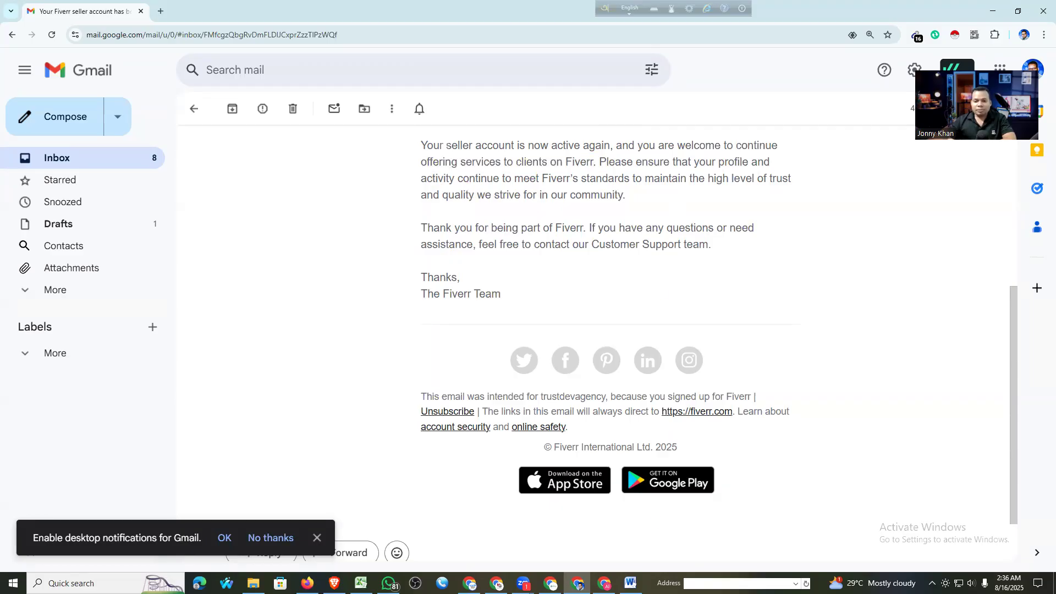
# Replace the subject 'Reinstall My Account' with 'Request for Account Reinstatement and Verification Assistance', dropping 'Sub:'
pyautogui.hotkey('alt', 'Tab')
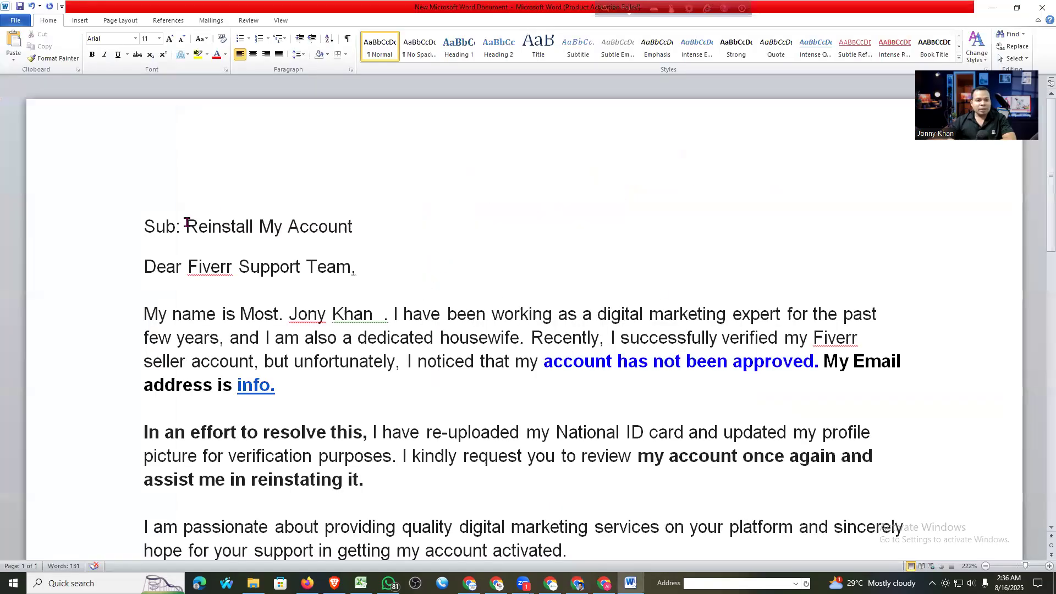
pyautogui.moveTo(352, 227); pyautogui.dragTo(213, 227)
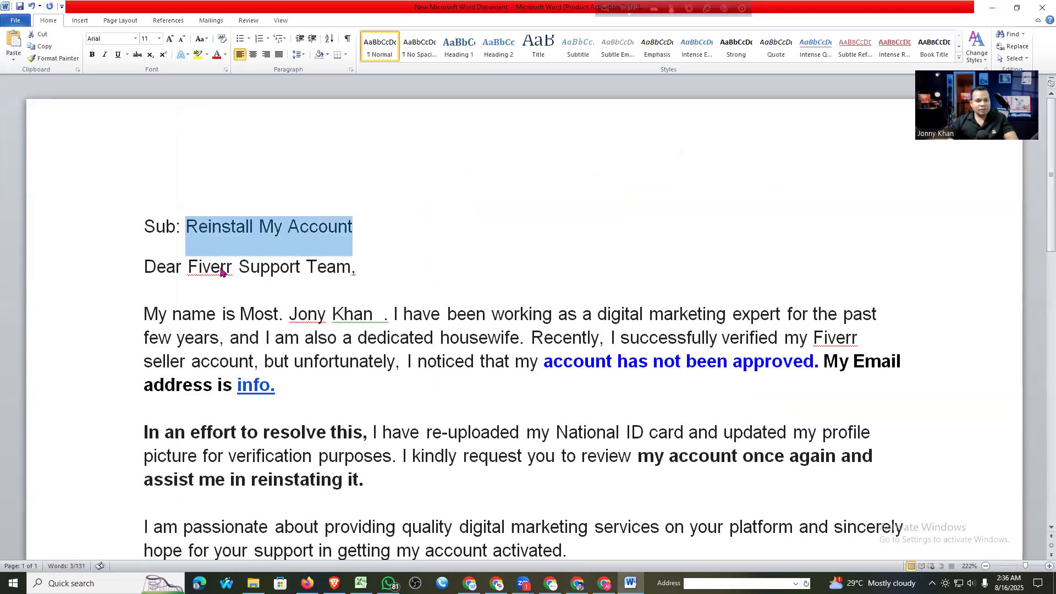
pyautogui.press('super+v')
pyautogui.press('Return')
pyautogui.moveTo(184, 226); pyautogui.dragTo(141, 226)
pyautogui.press('BackSpace')
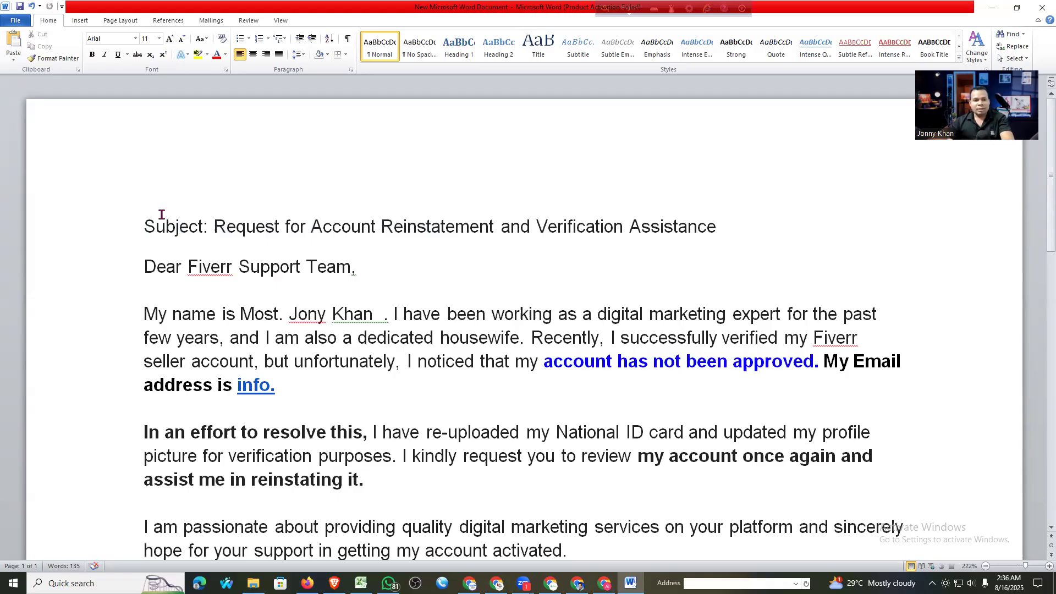
# Add Fiverr's support e-mail address on a new line above the subject and select it
pyautogui.press('Return')
pyautogui.press('Up')
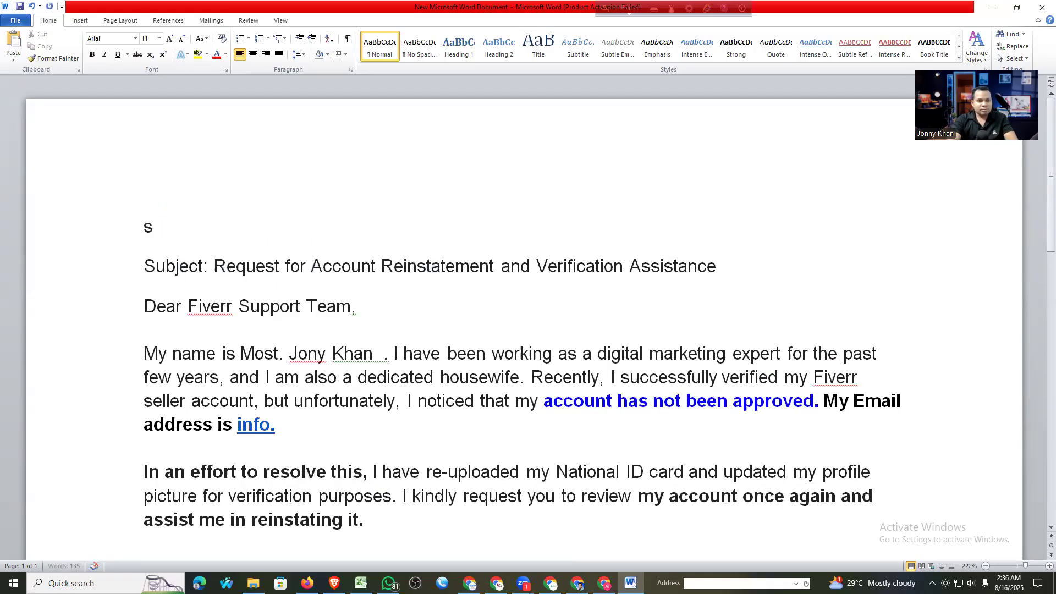
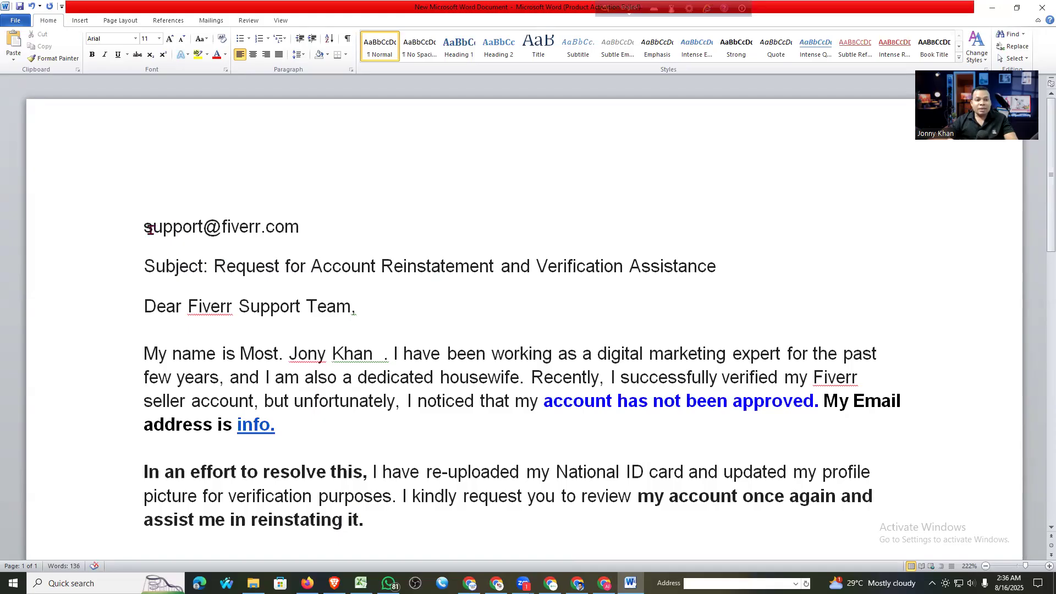
pyautogui.tripleClick(305, 229)
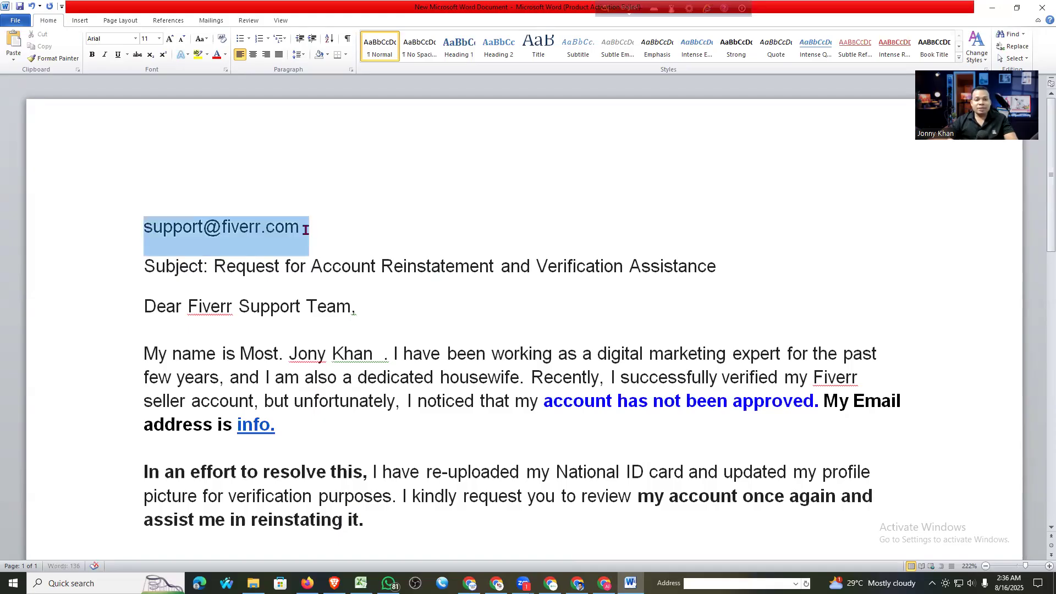
pyautogui.click(304, 229)
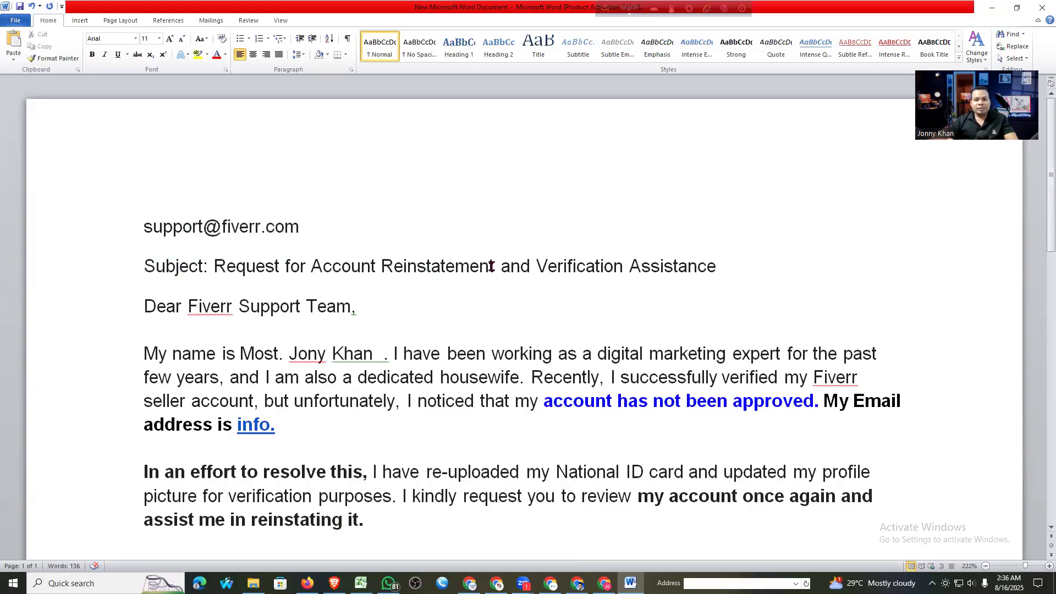
pyautogui.moveTo(501, 266); pyautogui.dragTo(204, 267)
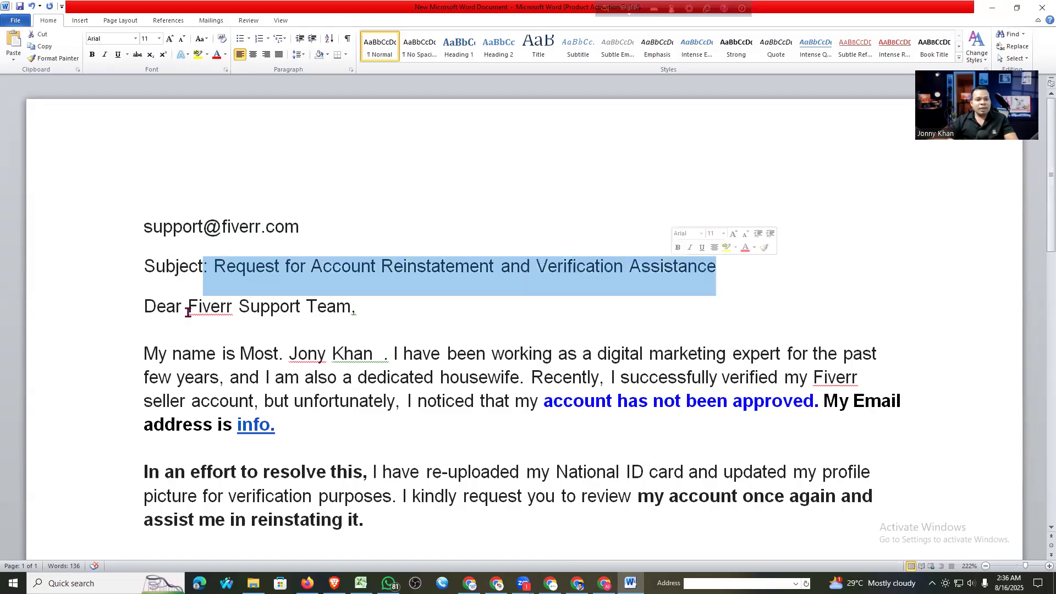
pyautogui.moveTo(356, 309); pyautogui.dragTo(146, 306)
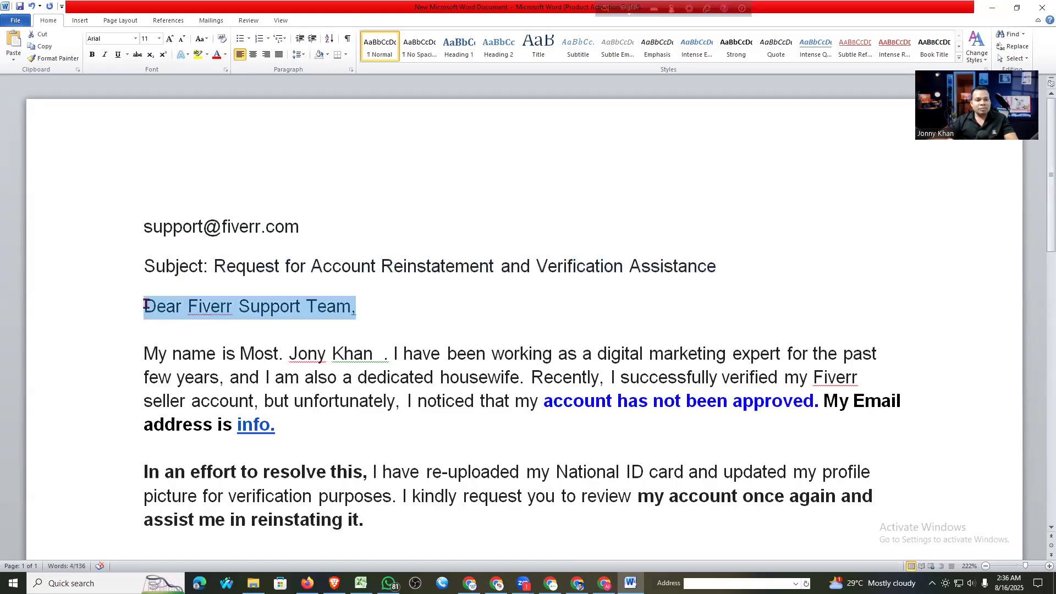
pyautogui.scroll(-1, 220, 297)
pyautogui.moveTo(288, 295); pyautogui.dragTo(379, 294)
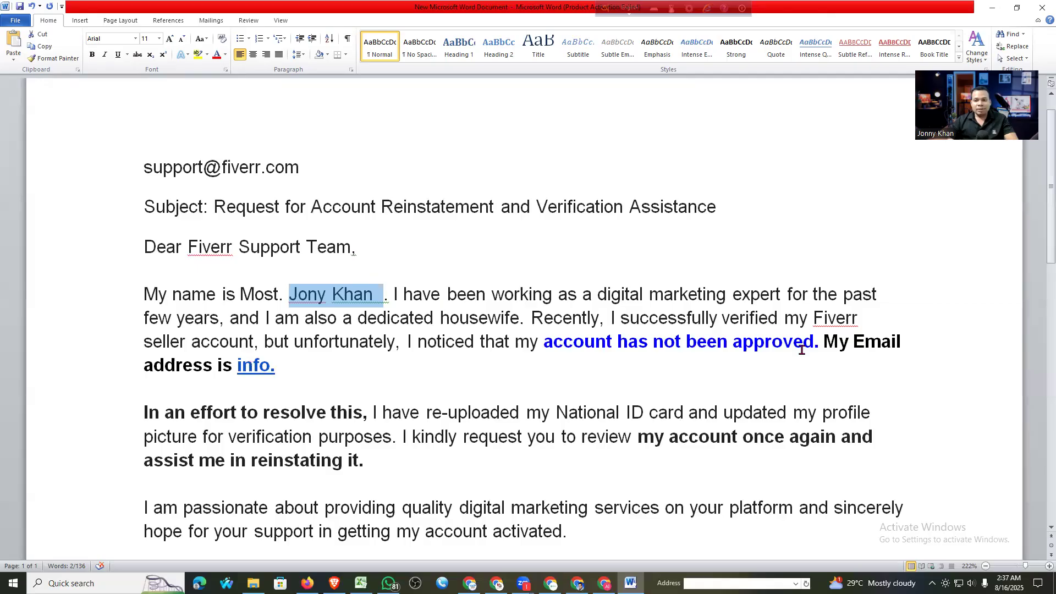
pyautogui.click(824, 342)
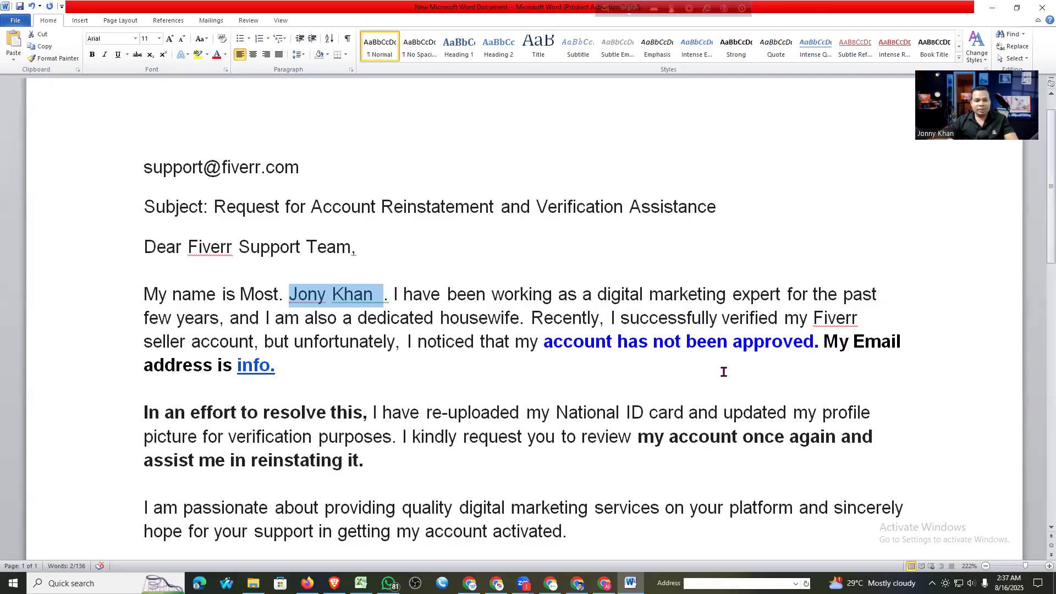
pyautogui.click(296, 367)
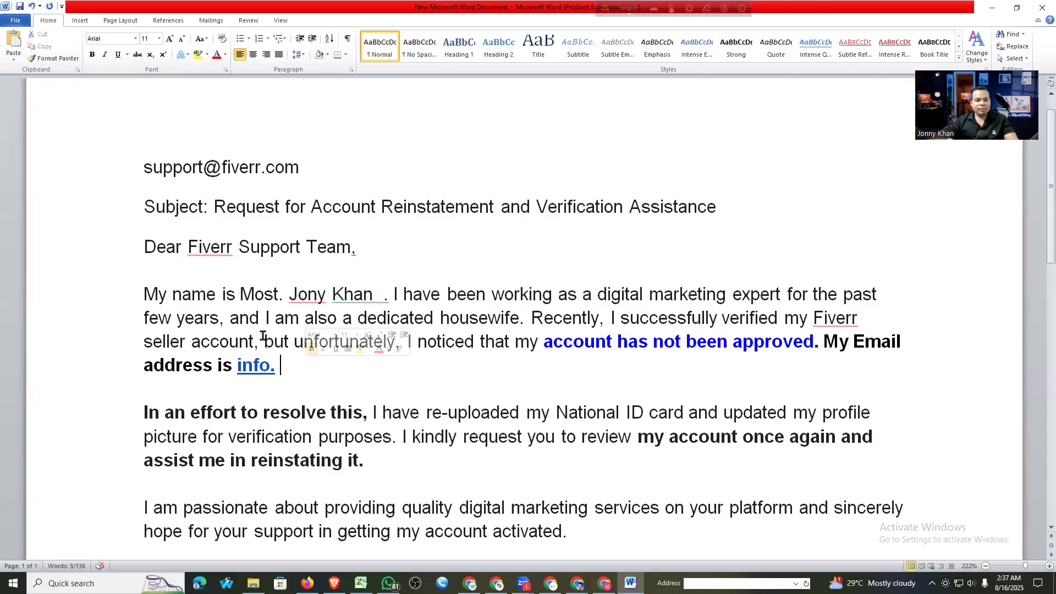
pyautogui.scroll(-2, 185, 279)
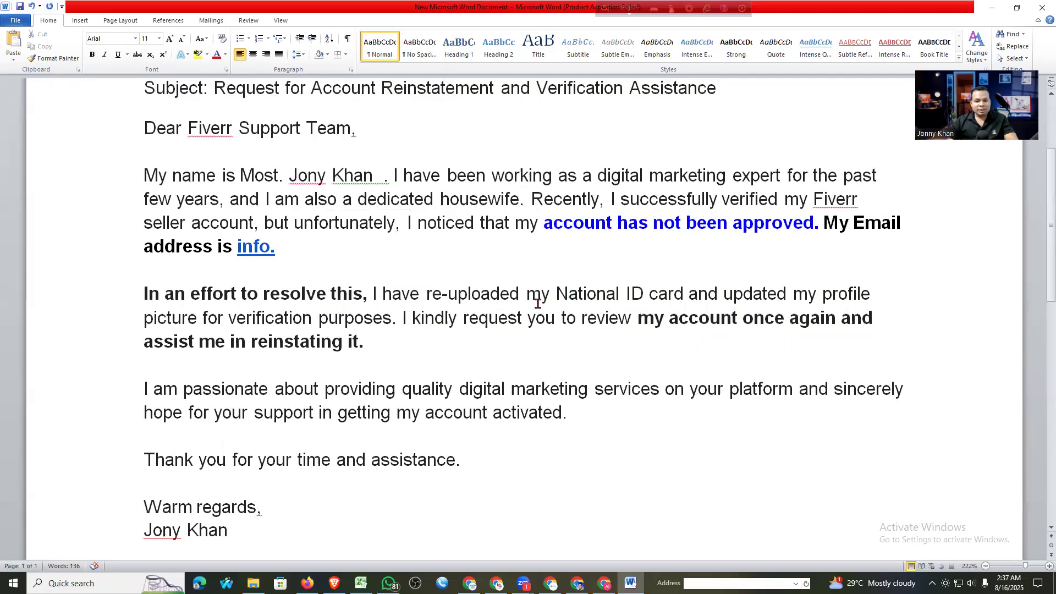
pyautogui.scroll(-1, 154, 341)
pyautogui.scroll(-1, 148, 396)
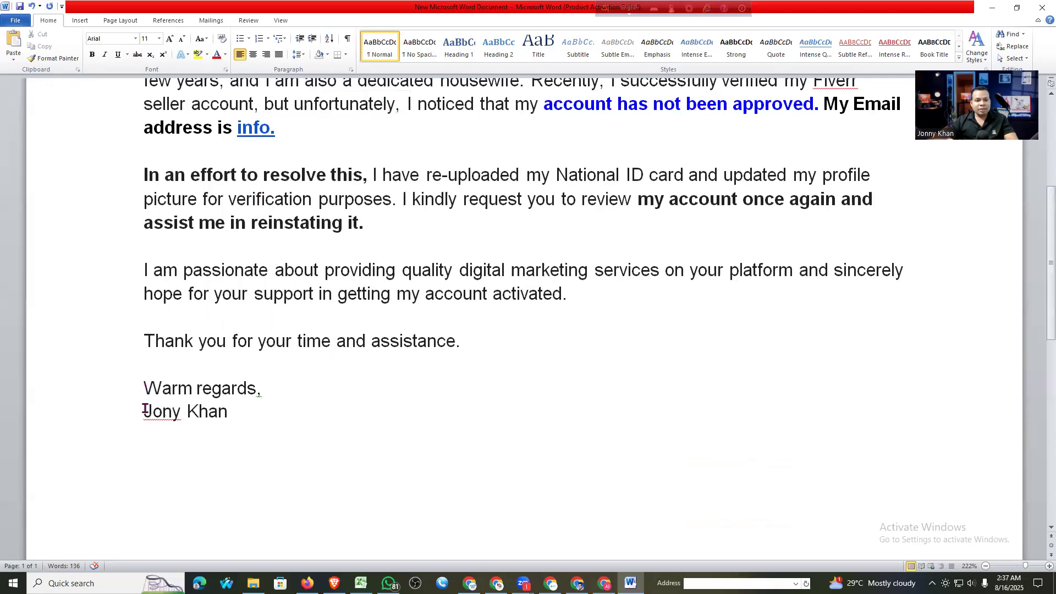
pyautogui.moveTo(144, 412); pyautogui.dragTo(249, 413)
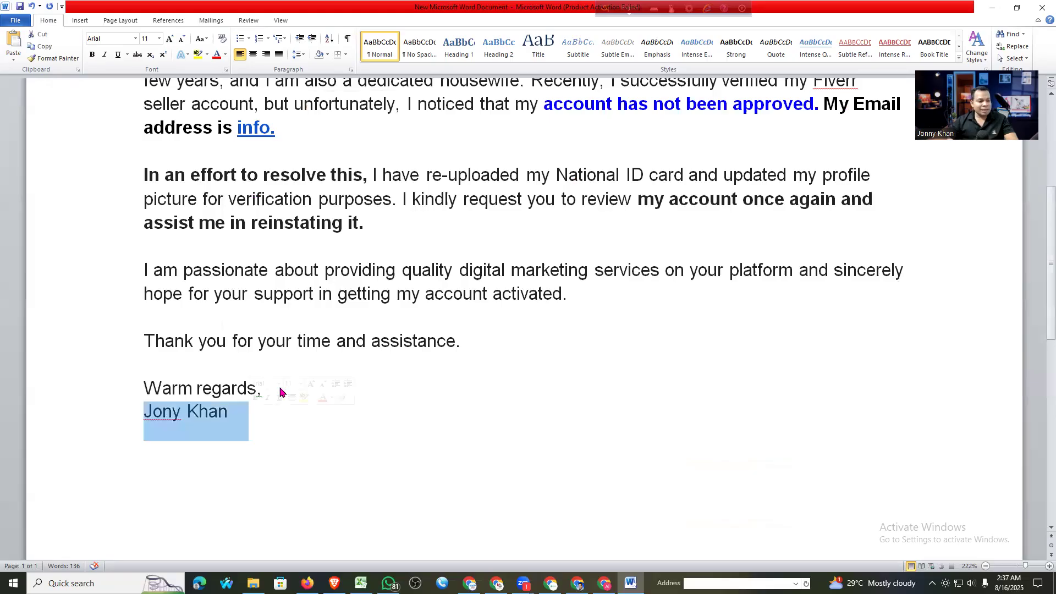
pyautogui.scroll(5, 292, 349)
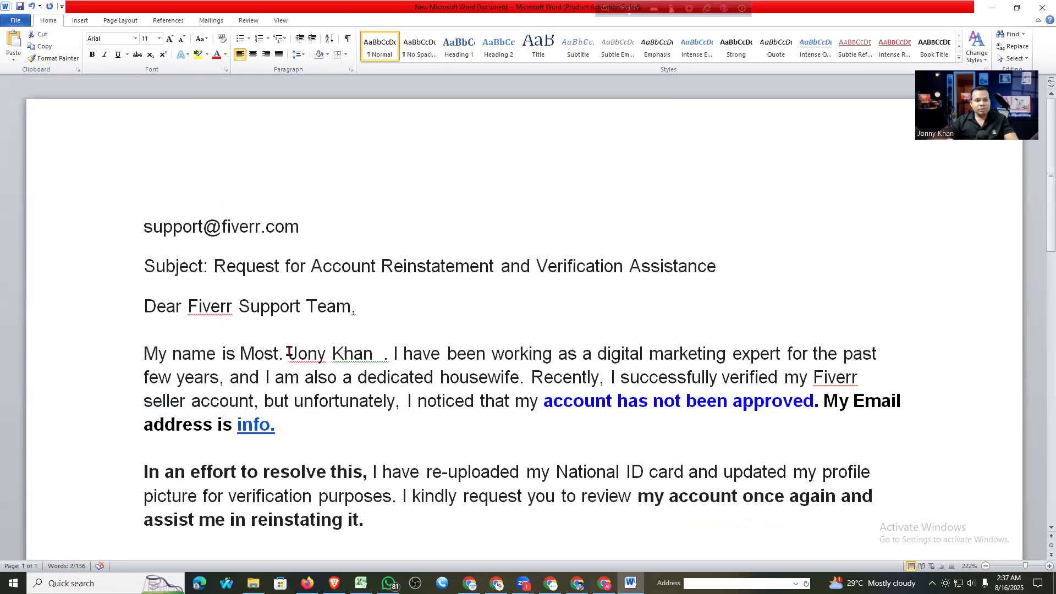
pyautogui.doubleClick(307, 353)
pyautogui.scroll(-2, 248, 332)
pyautogui.hotkey('ctrl', 'shift', 'Right')
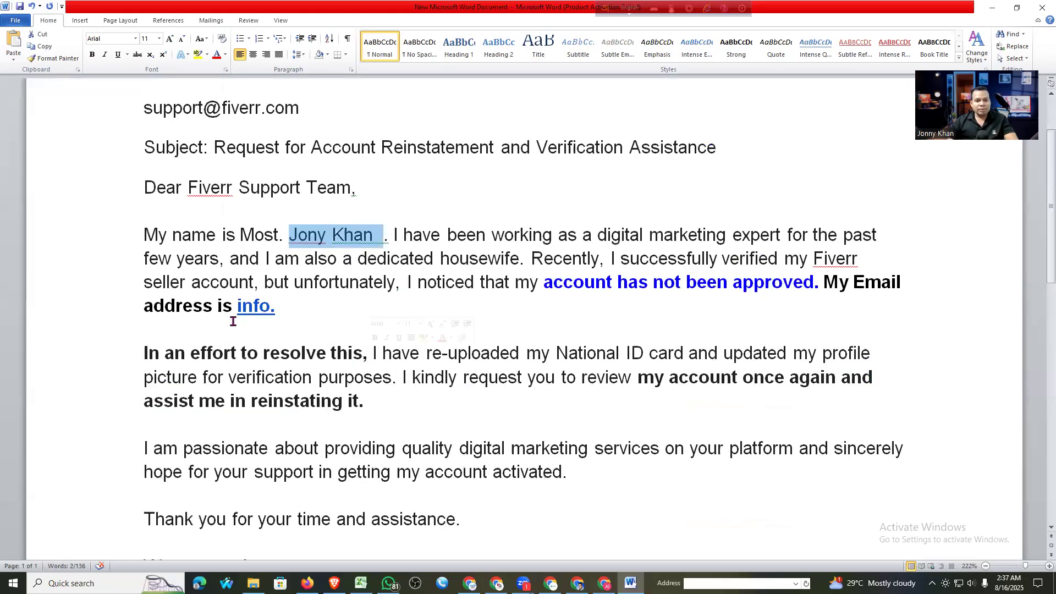
pyautogui.moveTo(457, 318); pyautogui.dragTo(238, 306)
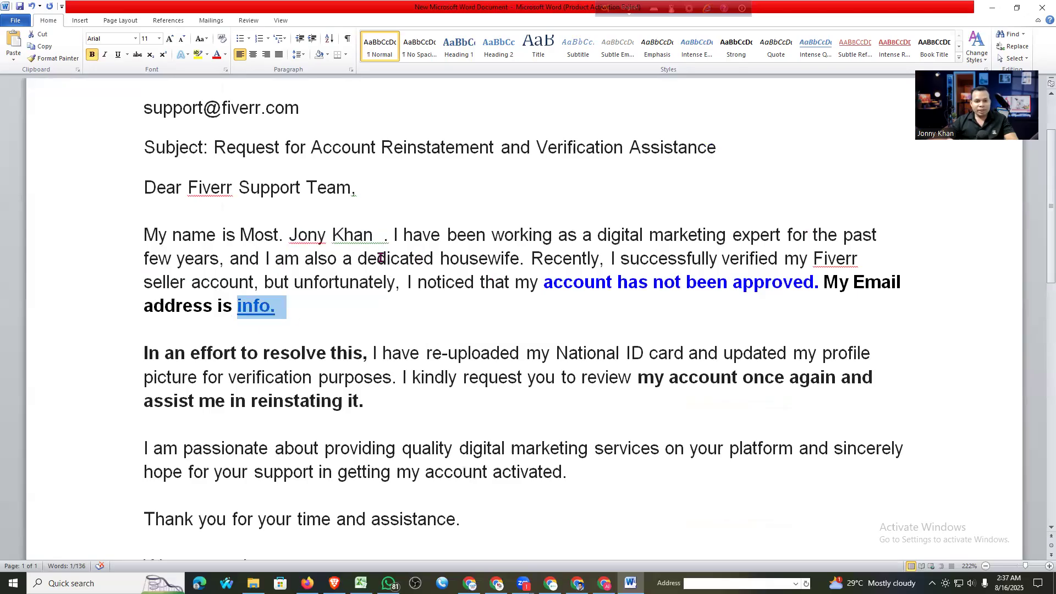
pyautogui.click(357, 258)
pyautogui.moveTo(358, 258); pyautogui.dragTo(472, 260)
pyautogui.click(519, 259)
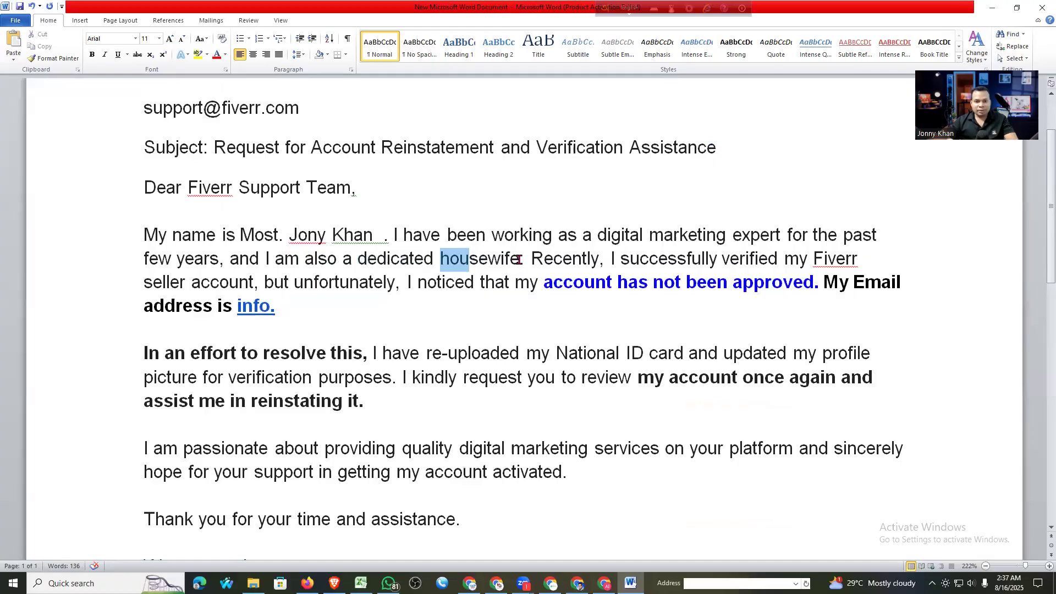
# Replace 'housewife' with 'Business Owner.' in the opening paragraph and select 'Business Owner'
pyautogui.doubleClick(519, 260)
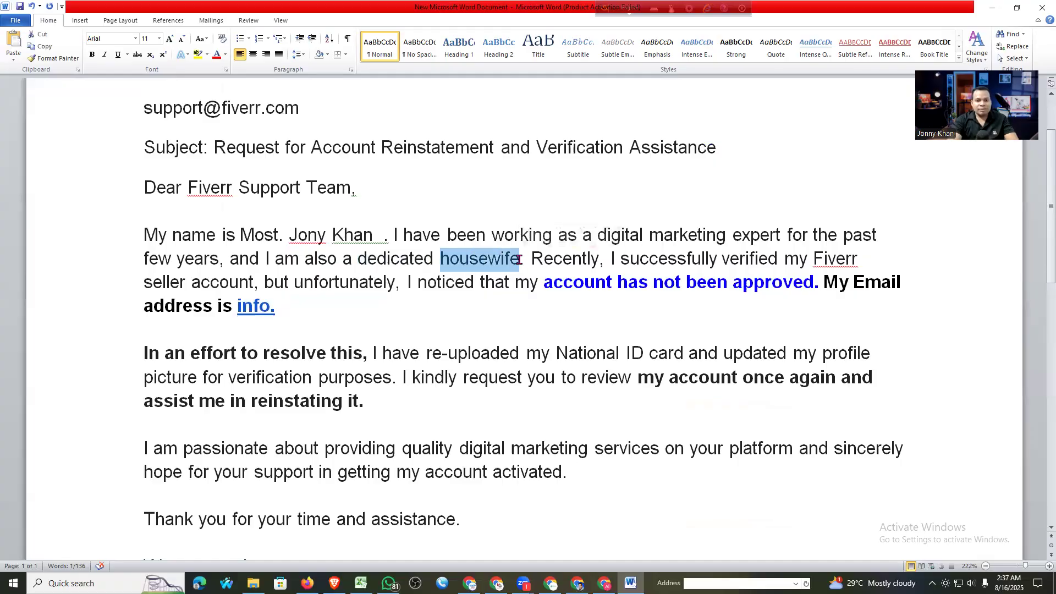
pyautogui.write('Bu')
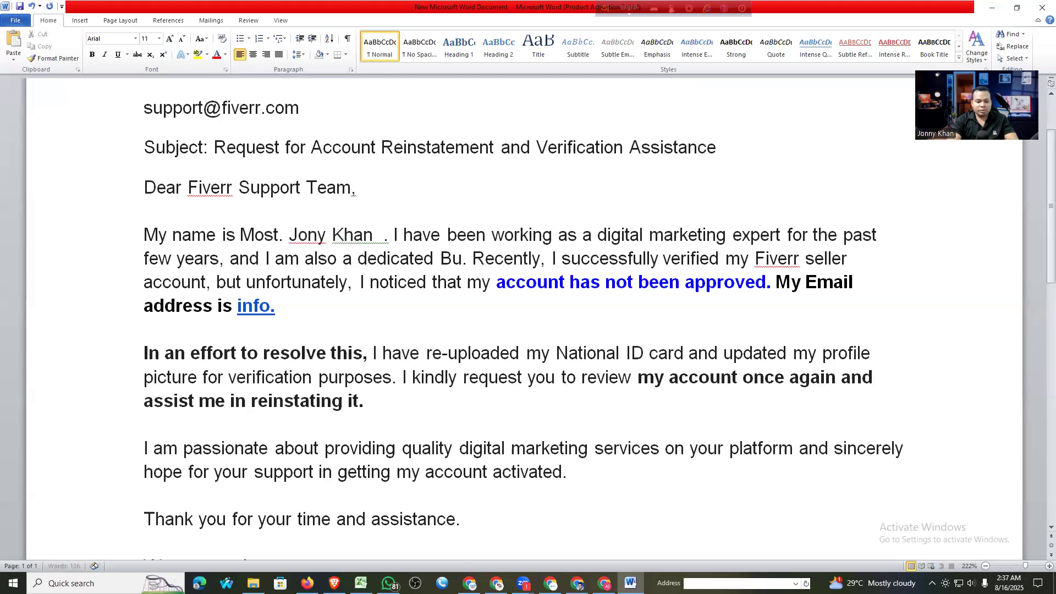
pyautogui.press('BackSpace')
pyautogui.press('BackSpace')
pyautogui.write('Busine')
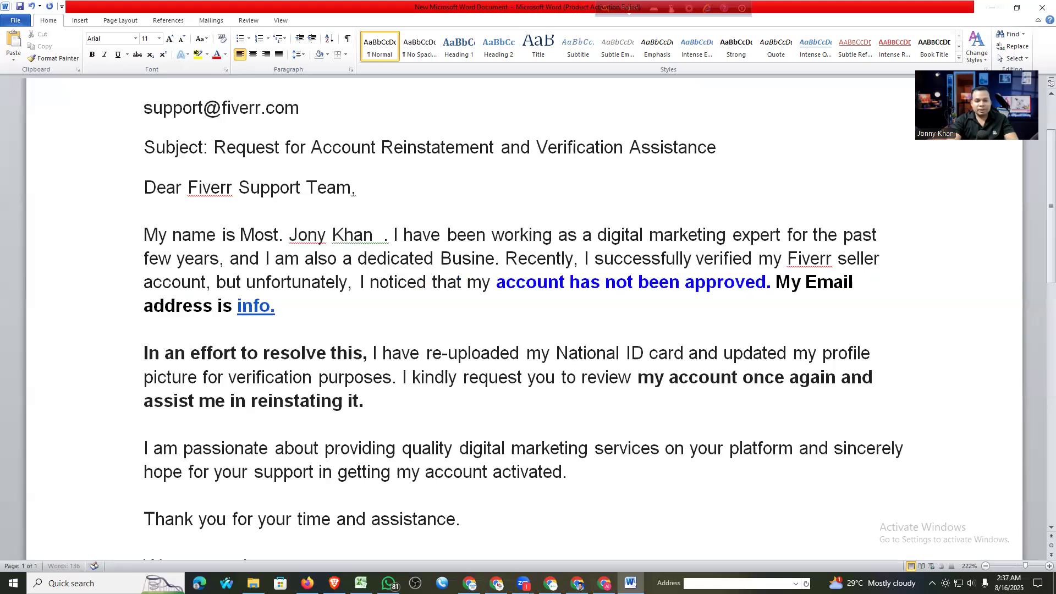
pyautogui.write('ss M')
pyautogui.press('BackSpace')
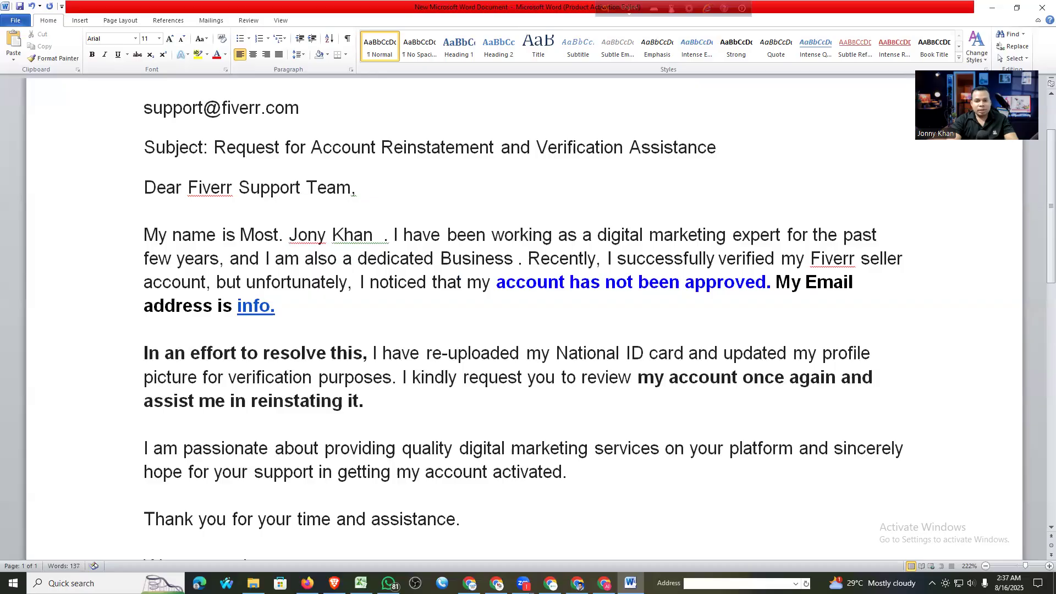
pyautogui.write('Owner.')
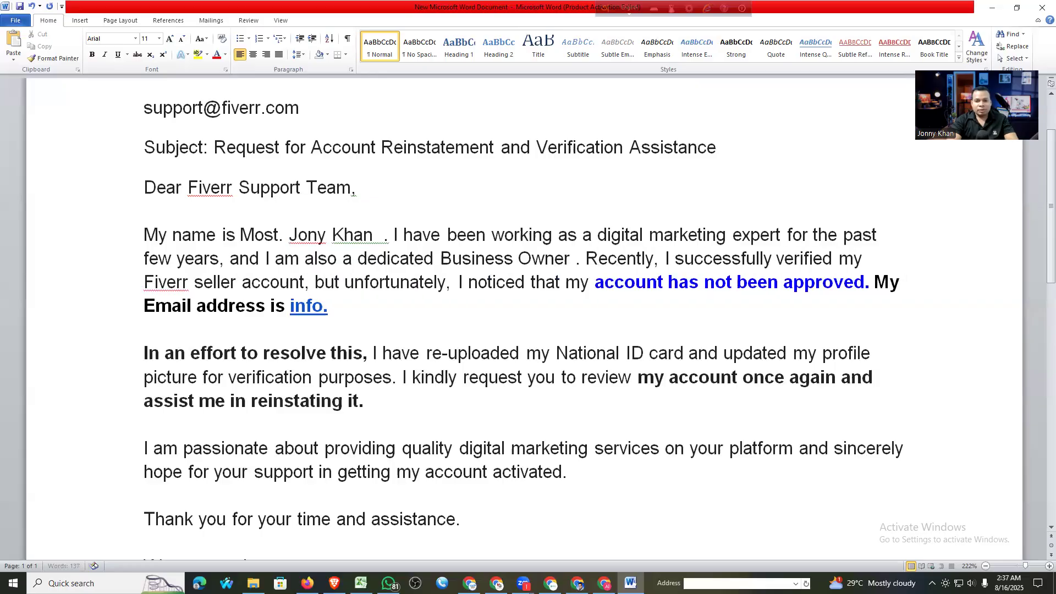
pyautogui.press('BackSpace')
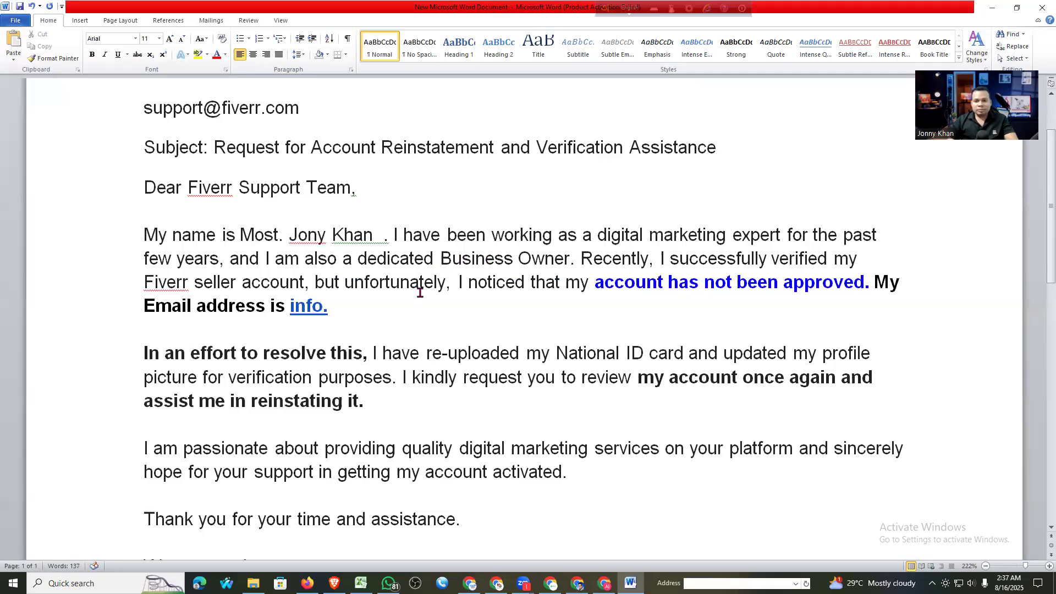
pyautogui.click(453, 267)
pyautogui.press('Left')
pyautogui.hotkey('ctrl', 'shift', 'Right')
pyautogui.hotkey('ctrl', 'shift', 'Right')
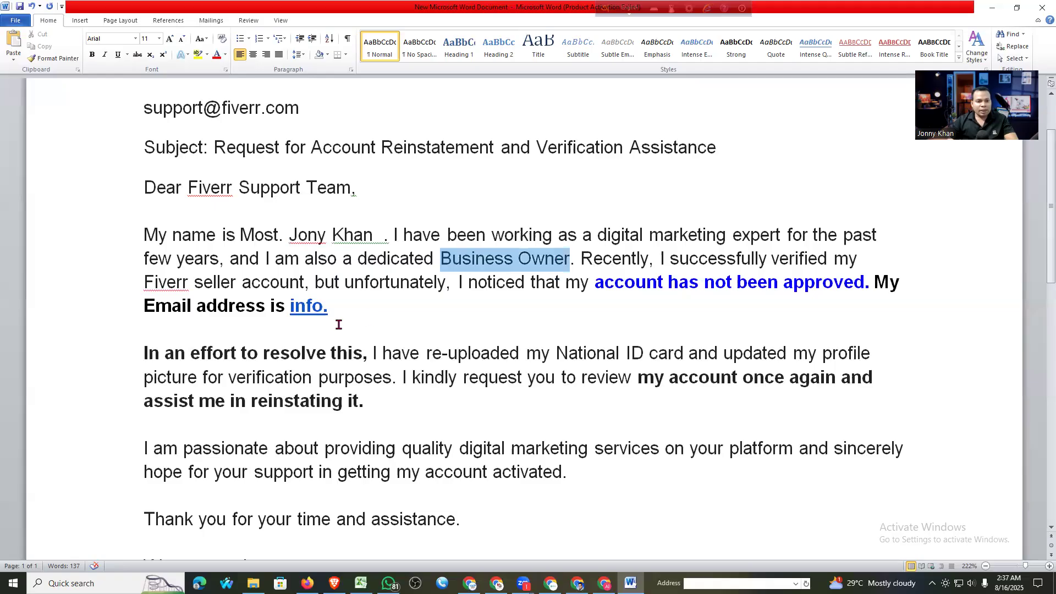
pyautogui.click(331, 328)
pyautogui.scroll(-1, 165, 297)
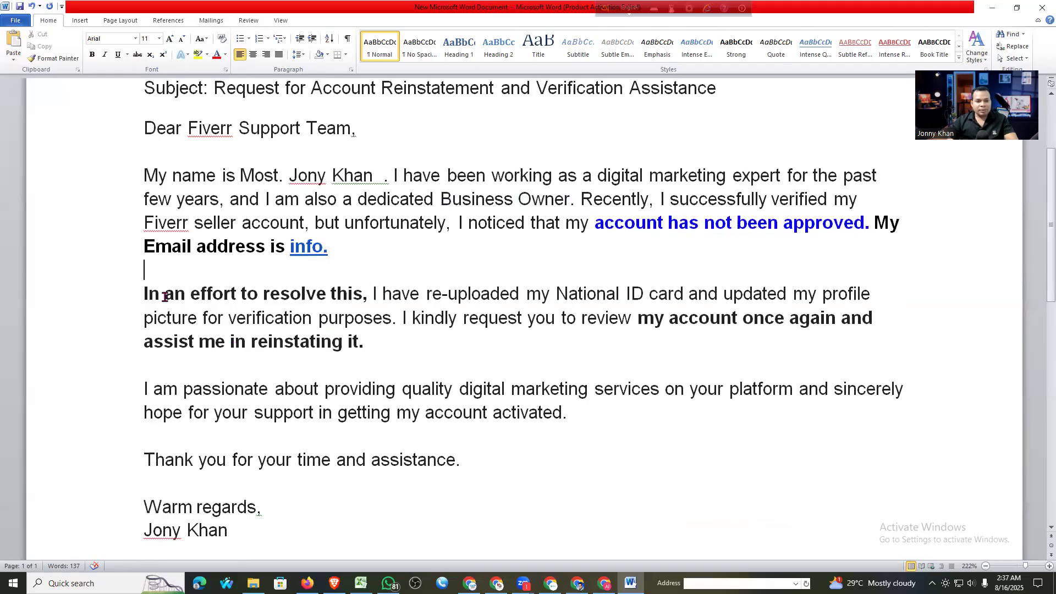
pyautogui.scroll(-1, 329, 311)
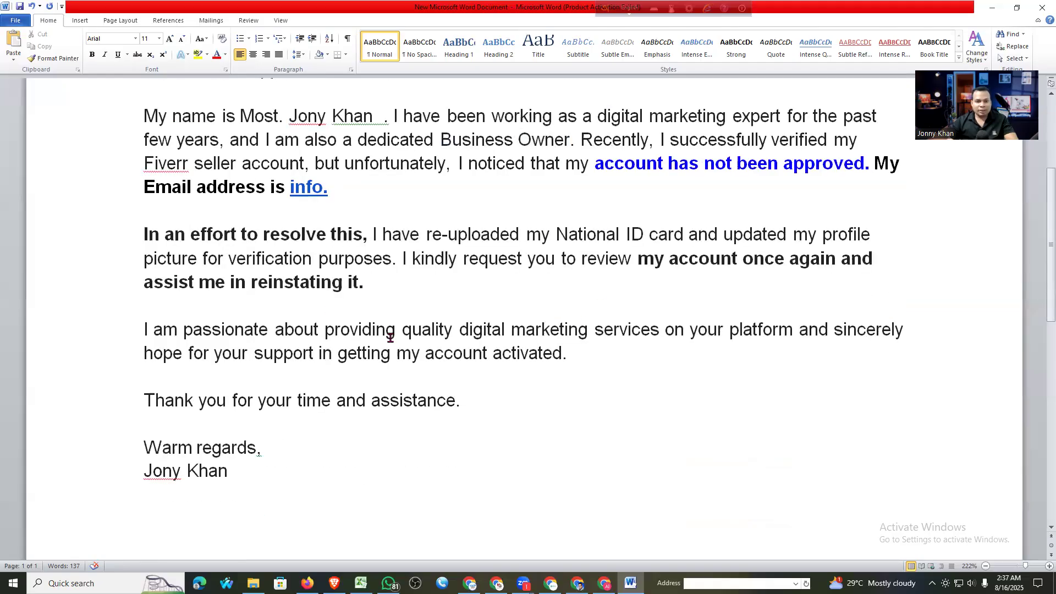
pyautogui.scroll(-1, 158, 407)
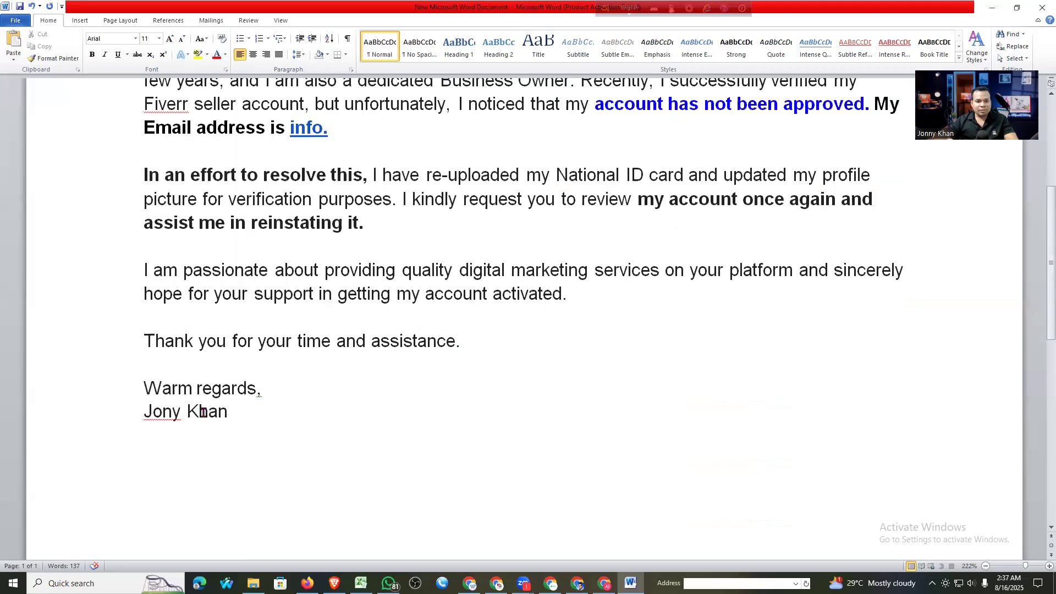
pyautogui.moveTo(144, 411); pyautogui.dragTo(236, 414)
pyautogui.scroll(2, 361, 206)
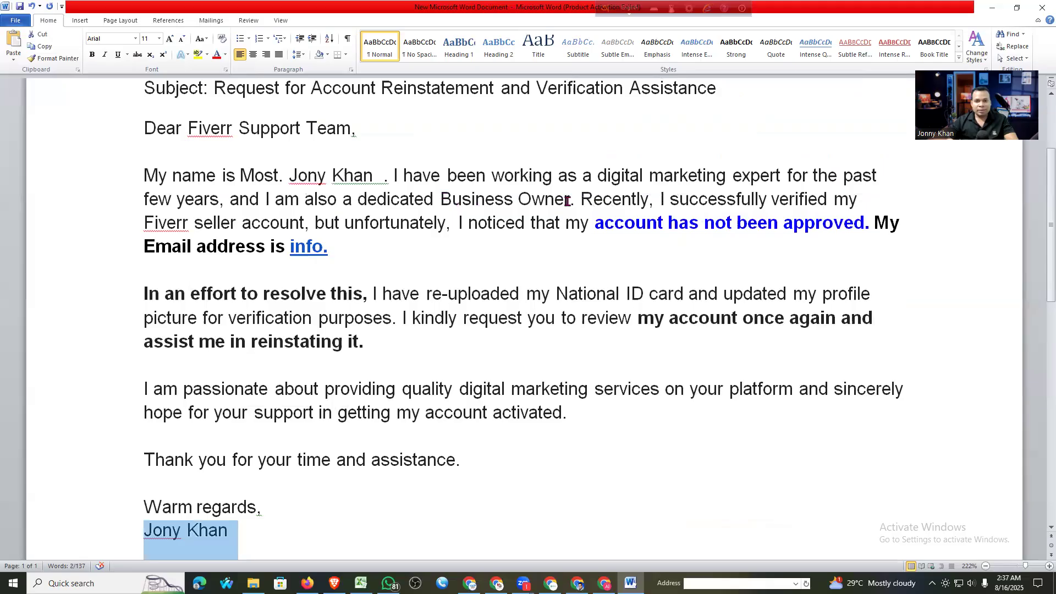
pyautogui.moveTo(570, 205); pyautogui.dragTo(439, 201)
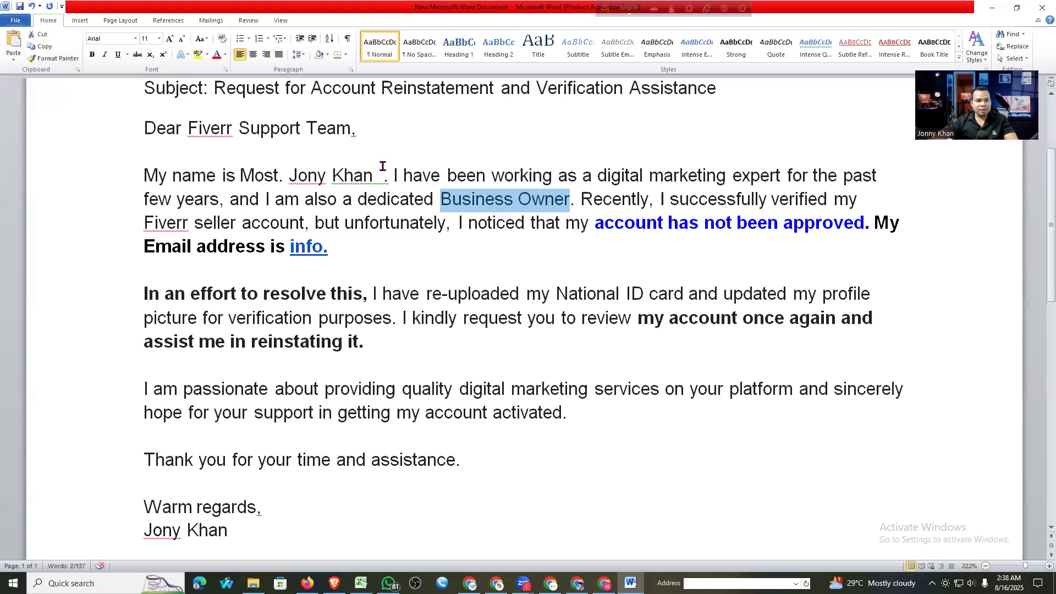
pyautogui.click(224, 57)
# Color 'Business Owner' and the writer's name in the opening sentence red
pyautogui.click(269, 104)
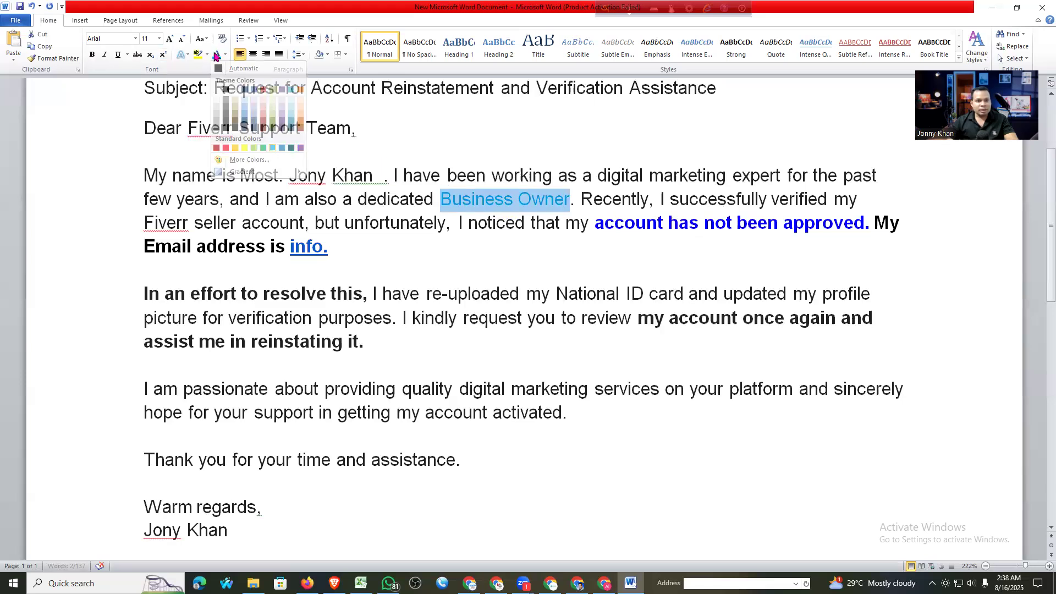
pyautogui.click(225, 55)
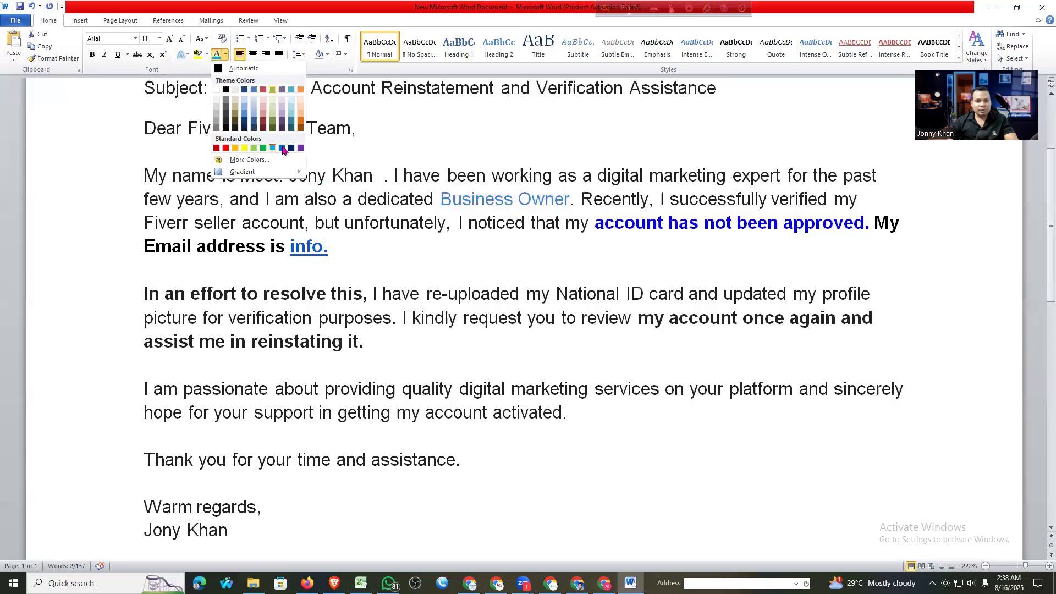
pyautogui.click(225, 147)
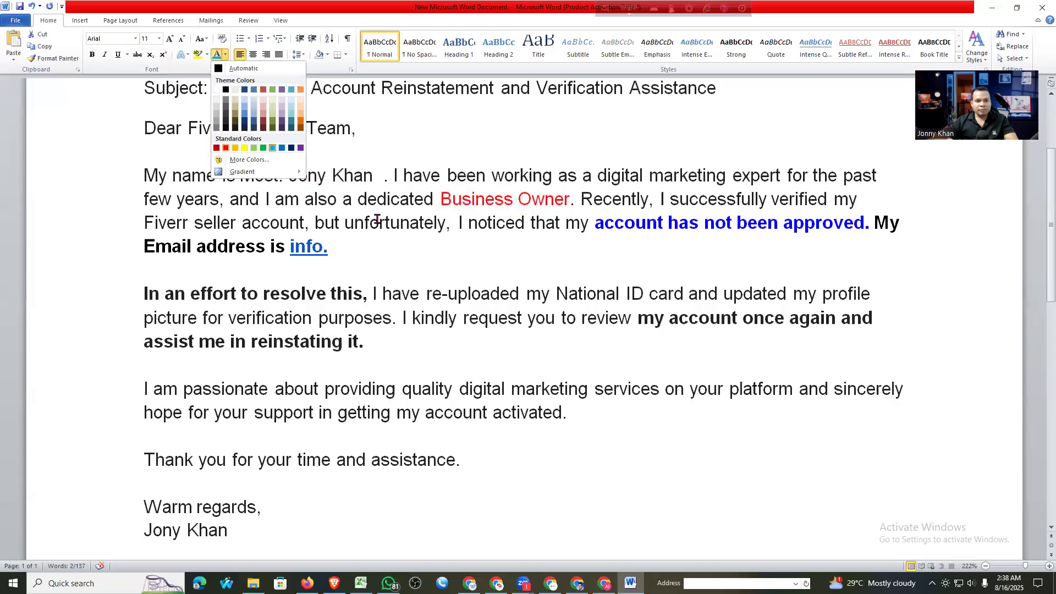
pyautogui.click(344, 177)
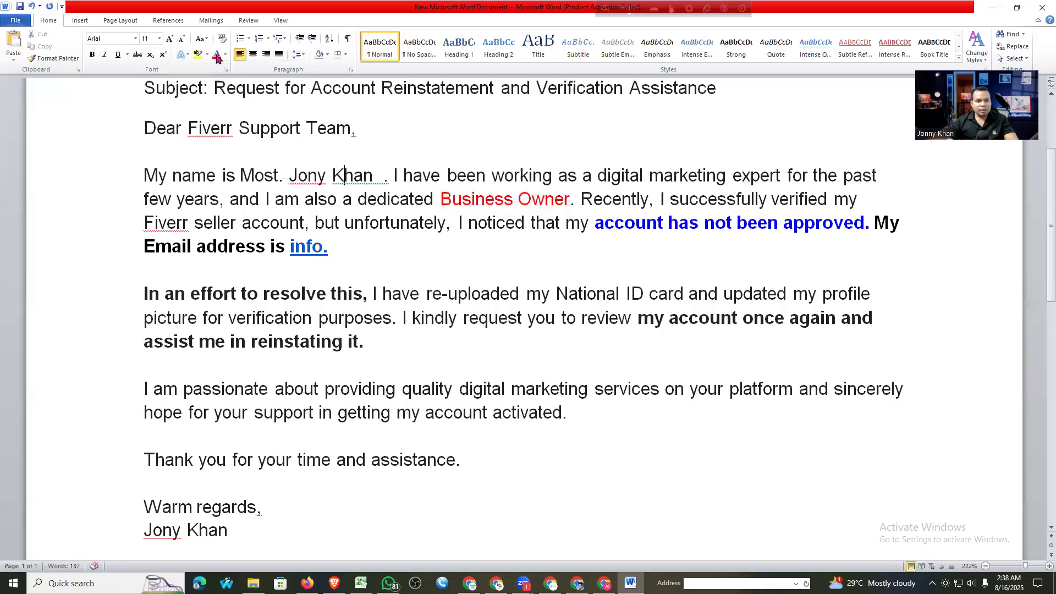
pyautogui.doubleClick(325, 170)
pyautogui.click(216, 55)
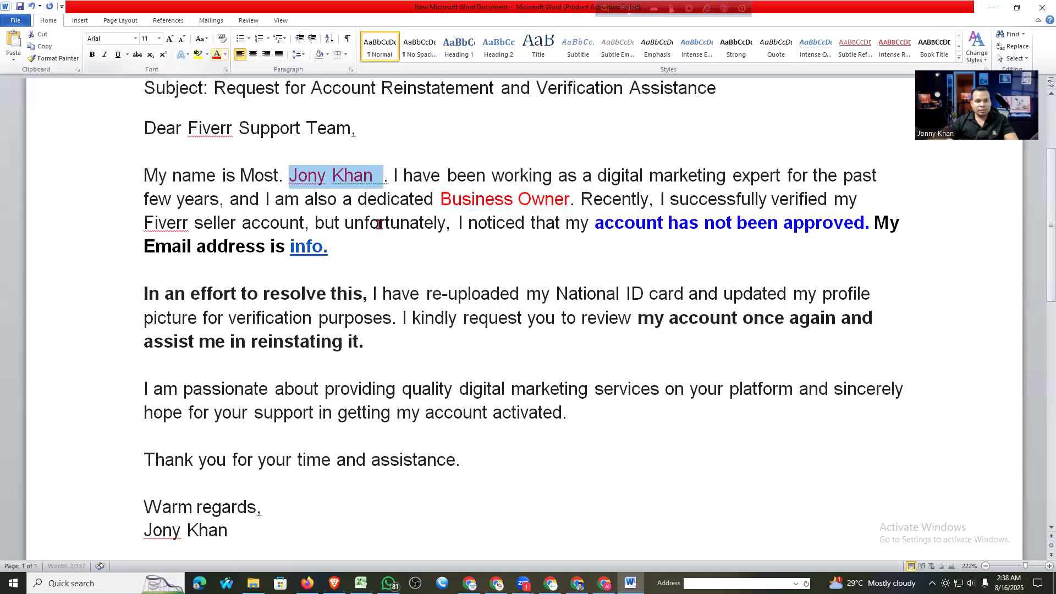
pyautogui.click(311, 181)
# Color the signature name near the end of the letter red
pyautogui.scroll(-1, 330, 183)
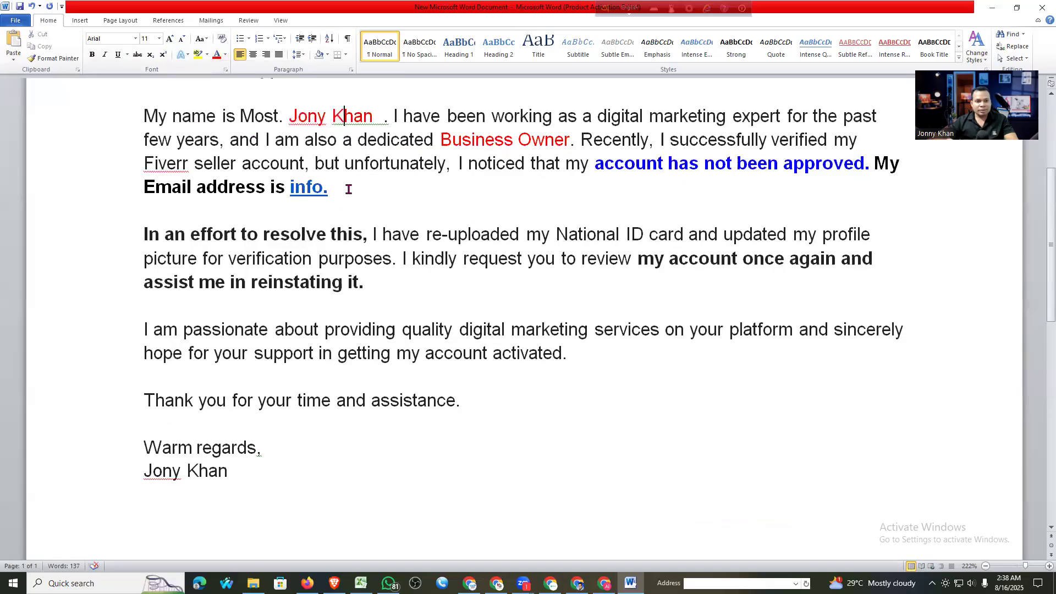
pyautogui.moveTo(344, 192); pyautogui.dragTo(292, 190)
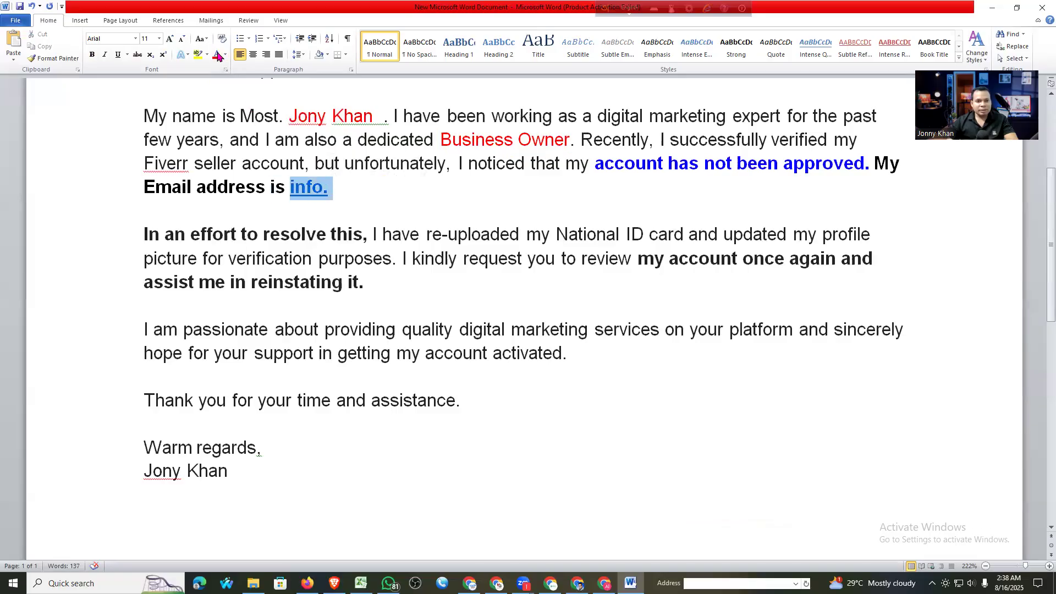
pyautogui.scroll(-2, 247, 356)
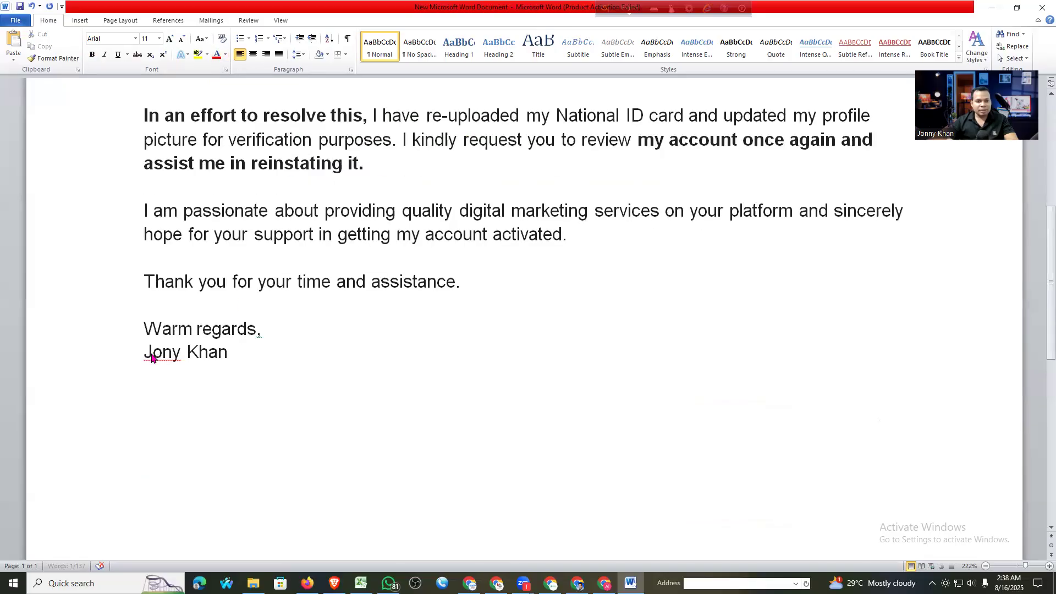
pyautogui.click(220, 56)
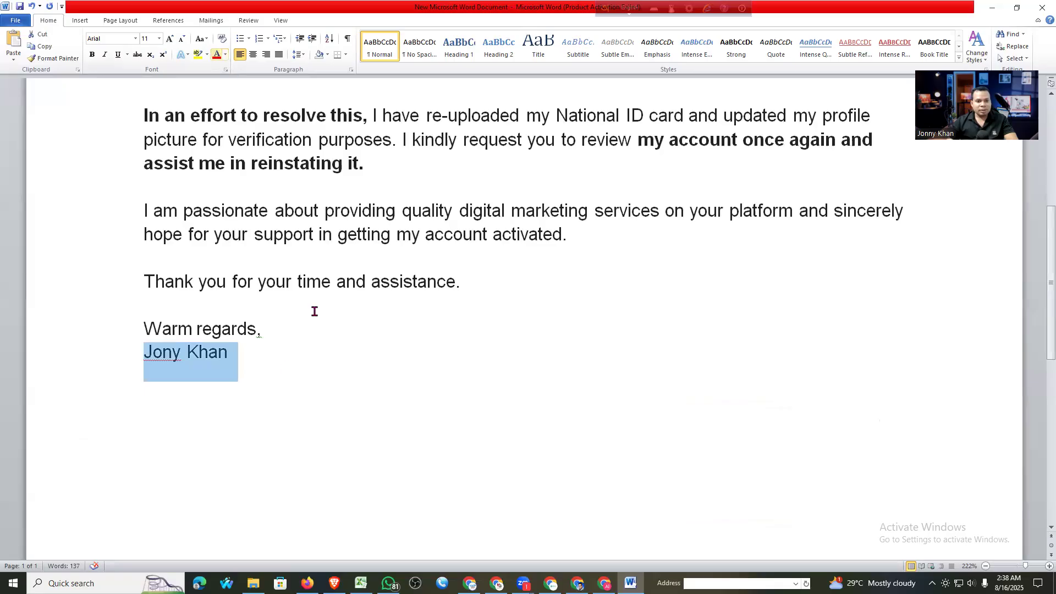
# Add a 'Clear Selfy' line below the signature
pyautogui.click(285, 366)
pyautogui.press('Return')
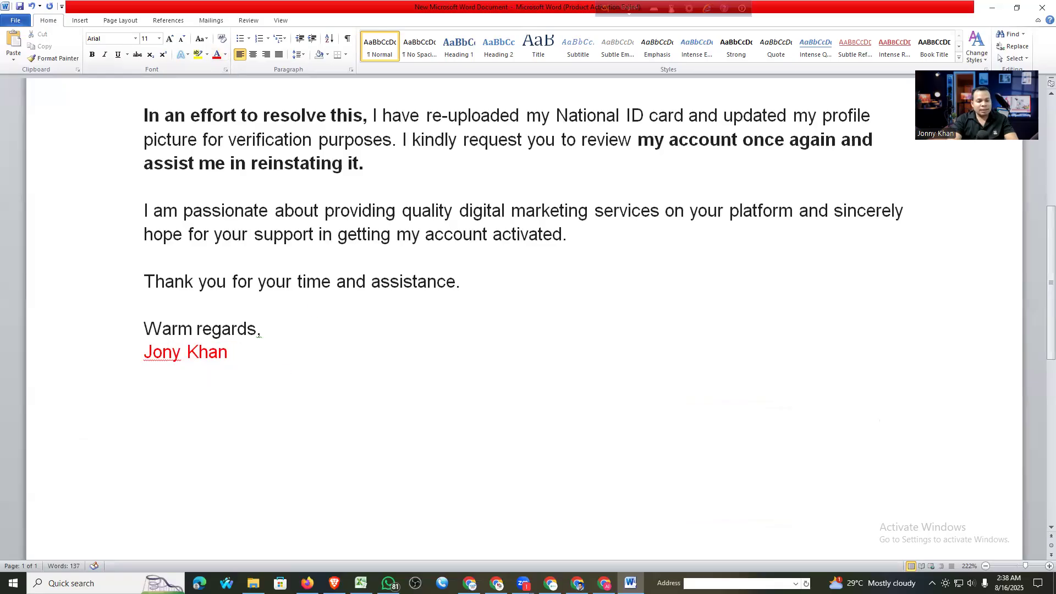
pyautogui.write('Clear S')
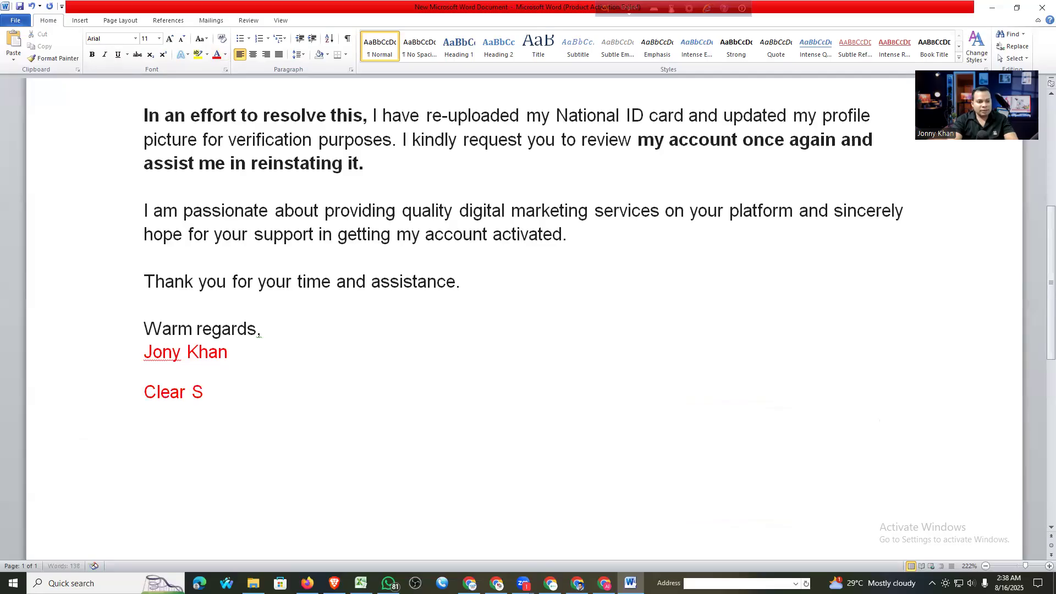
pyautogui.write('elfy')
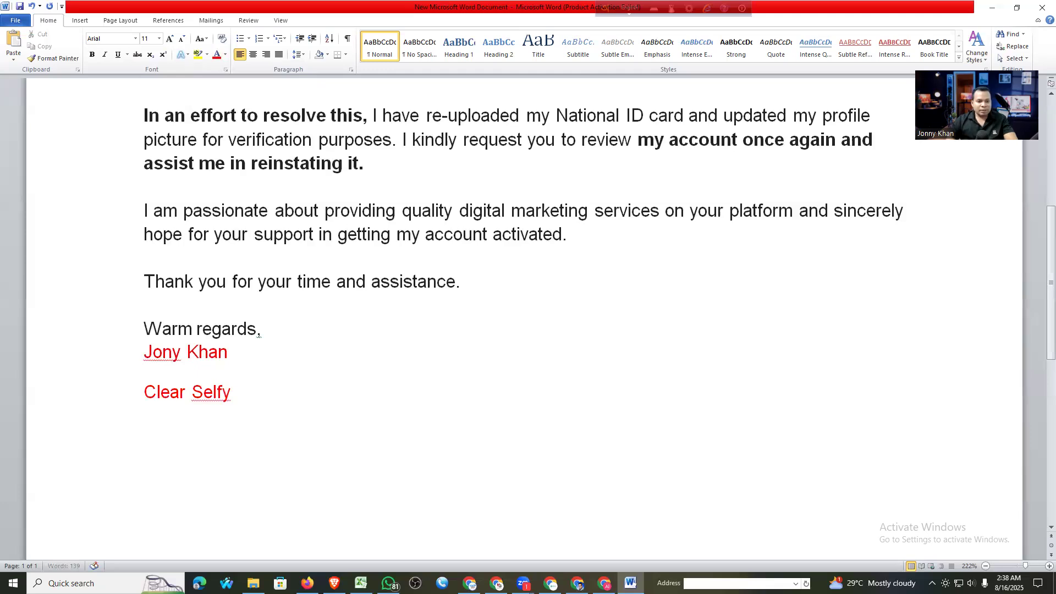
pyautogui.rightClick(213, 393)
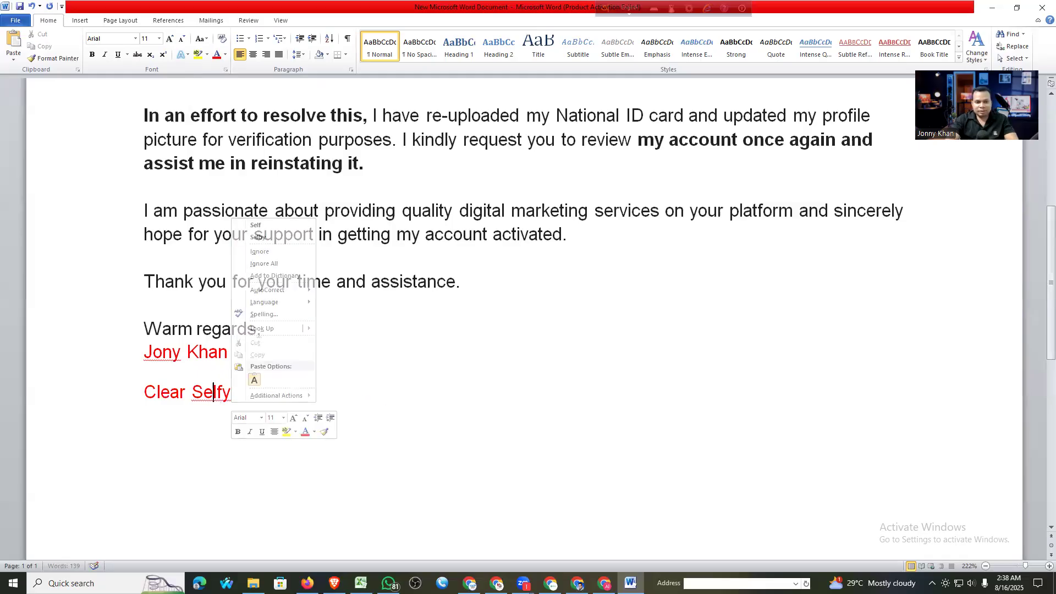
pyautogui.click(286, 393)
# Add 'NID Card Front' and 'NID Back' as separate lines under Clear Selfy
pyautogui.press('Return')
pyautogui.write('N')
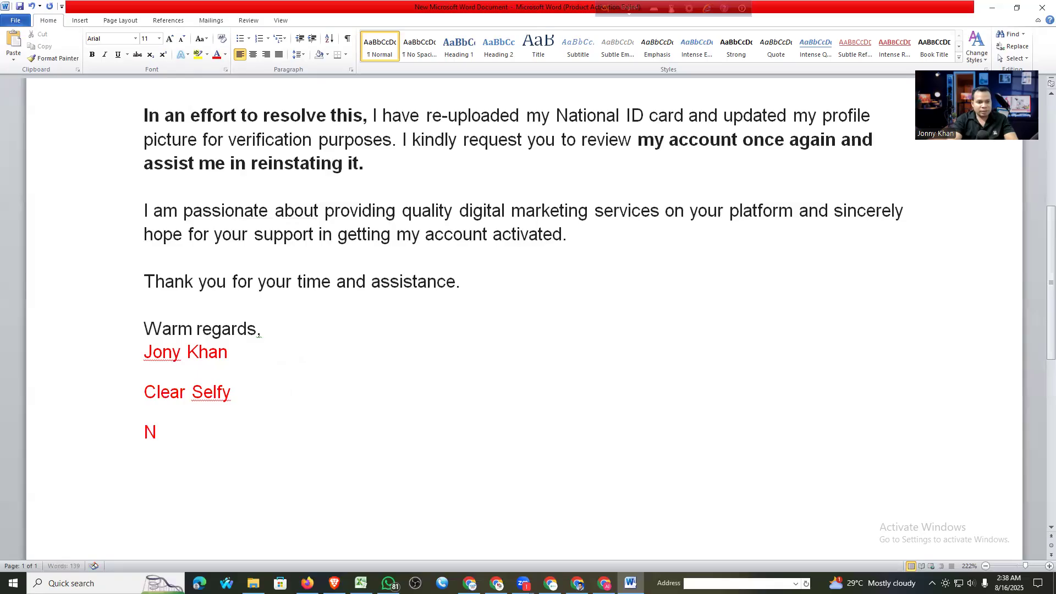
pyautogui.write('ID Card Front')
pyautogui.press('Return')
pyautogui.press('Return')
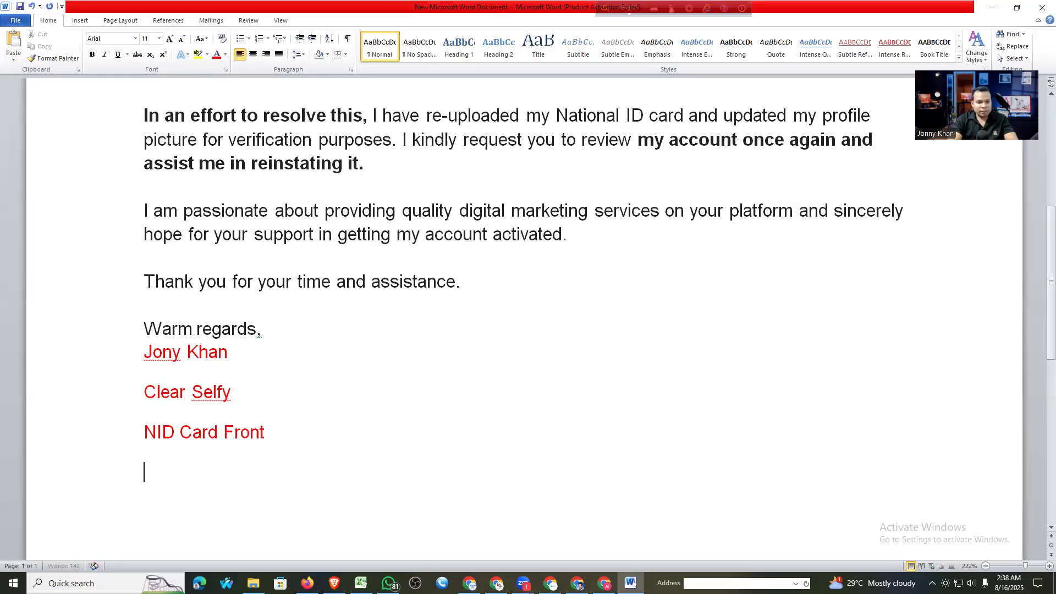
pyautogui.write('NID Back')
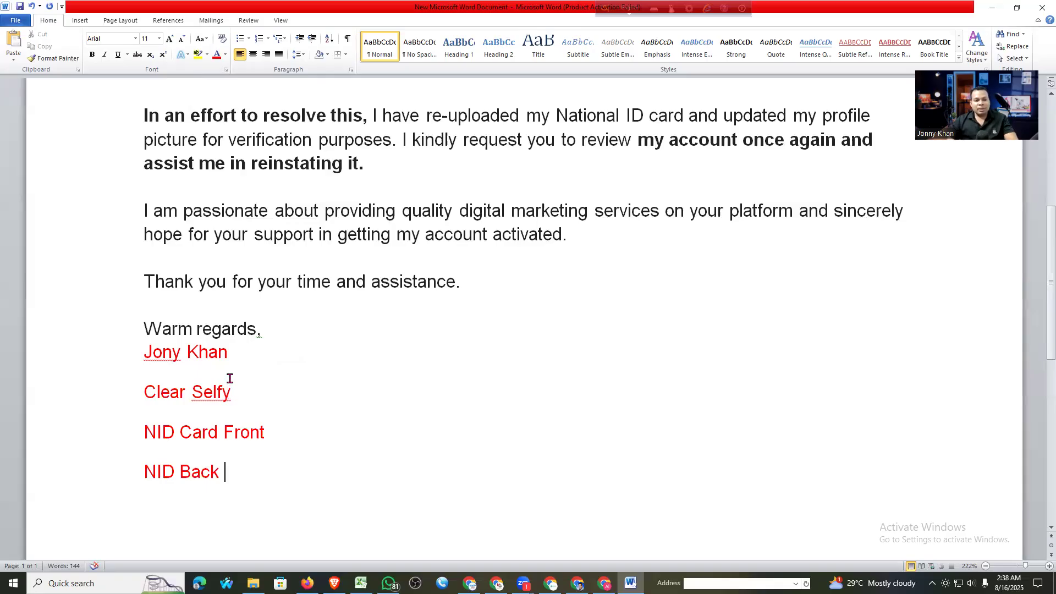
pyautogui.moveTo(144, 392); pyautogui.dragTo(225, 486)
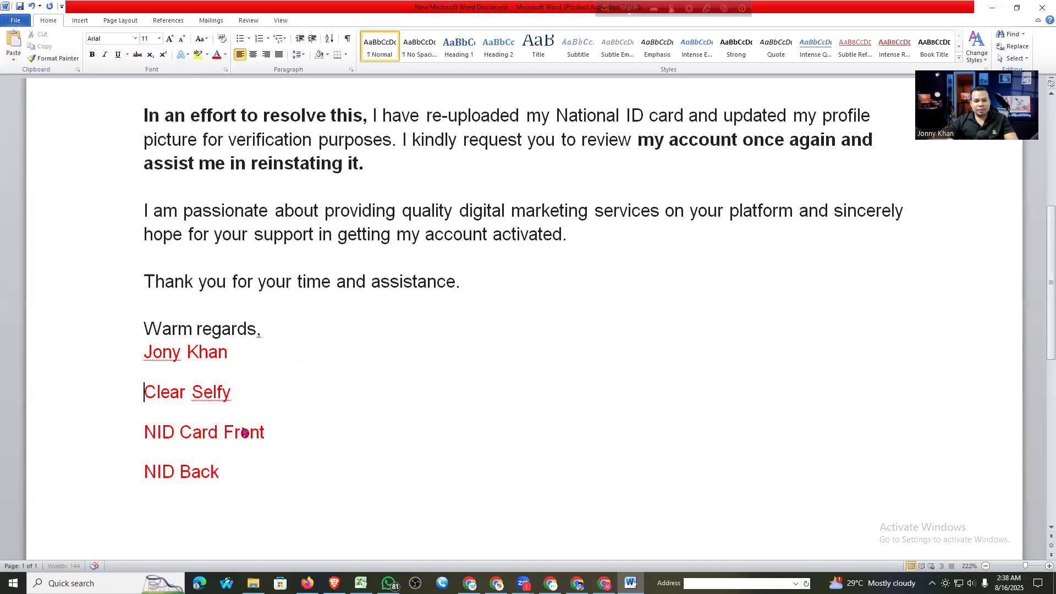
pyautogui.click(262, 361)
pyautogui.scroll(3, 281, 369)
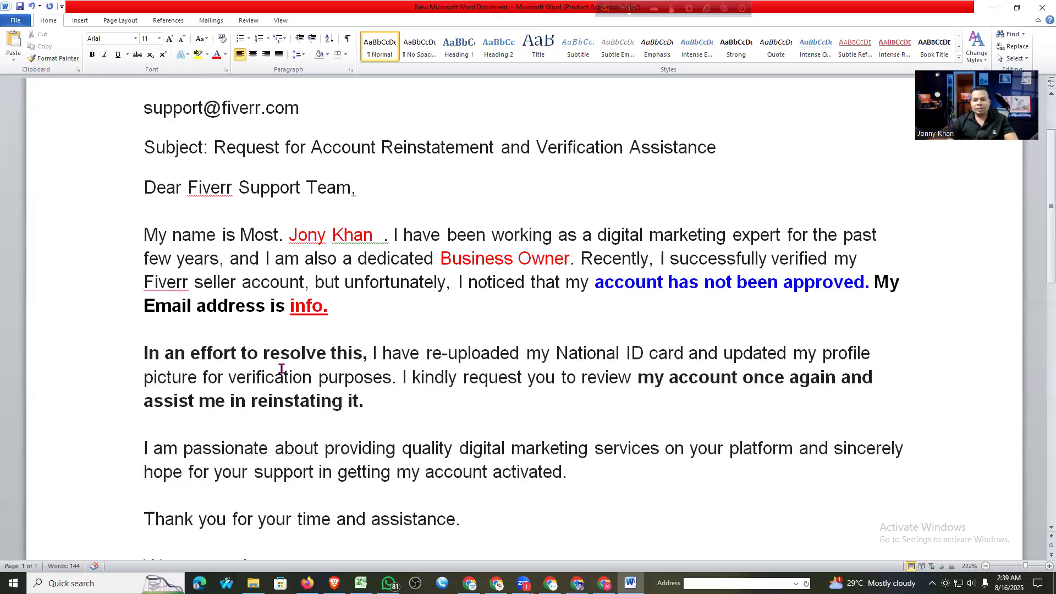
pyautogui.scroll(2, 368, 320)
pyautogui.scroll(-2, 406, 181)
# Ask ChatGPT about the spelling of 'Selfy', select 'selfie' from the reply, and return to Gmail
pyautogui.hotkey('alt', 'Tab')
pyautogui.hotkey('ctrl', 't')
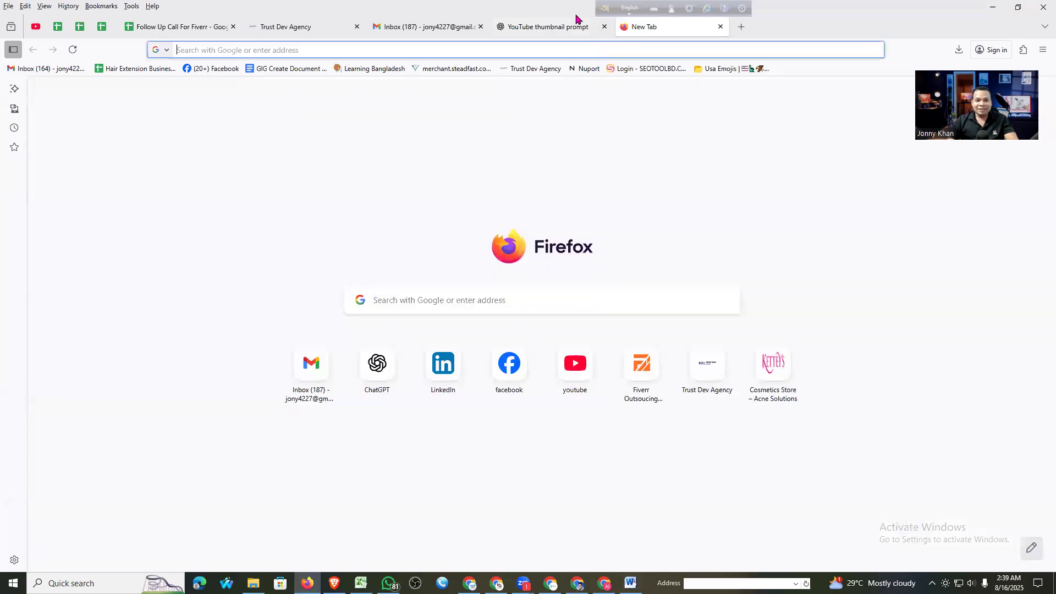
pyautogui.hotkey('ctrl', 'shift', 'Tab')
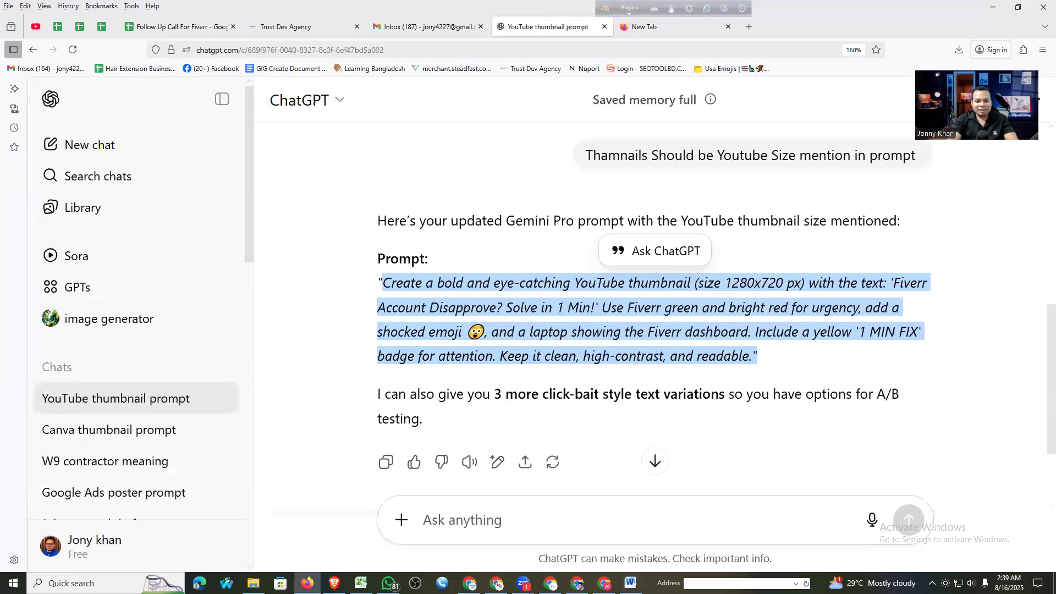
pyautogui.click(669, 508)
pyautogui.write('Selfy or')
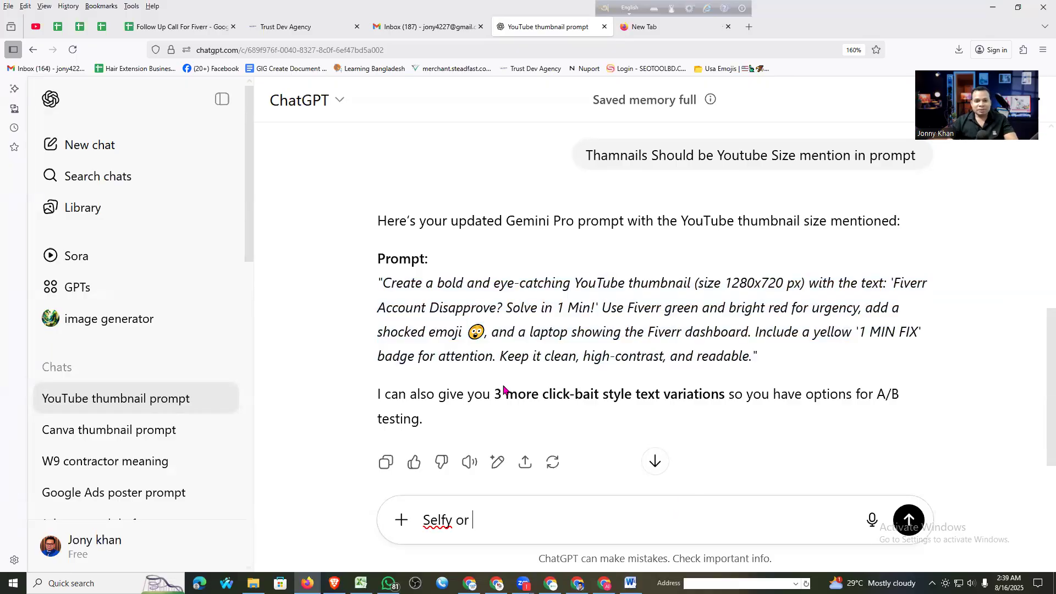
pyautogui.press('Return')
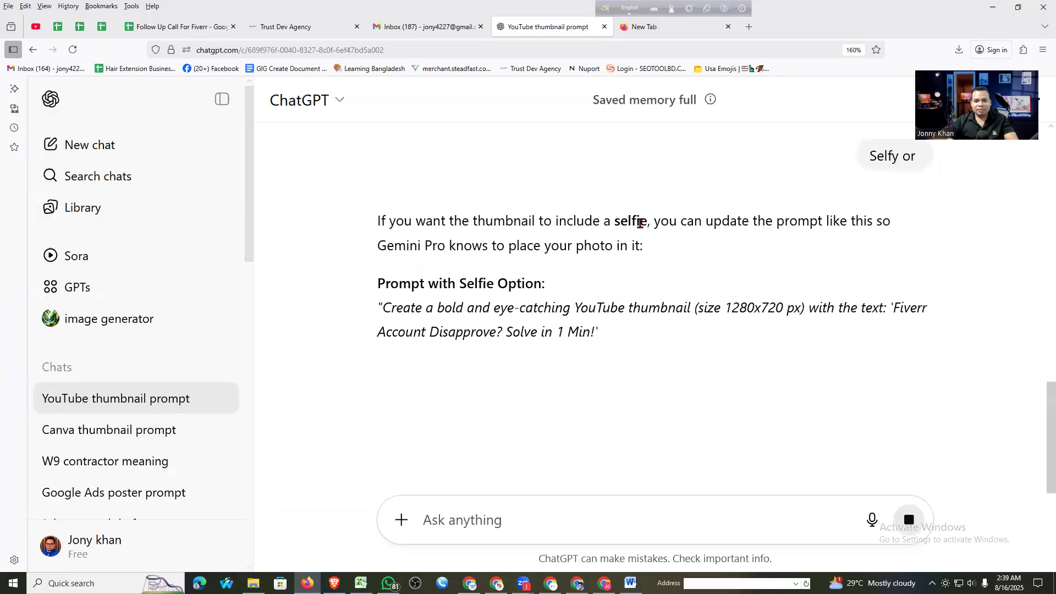
pyautogui.doubleClick(646, 221)
pyautogui.hotkey('ctrl', 'c')
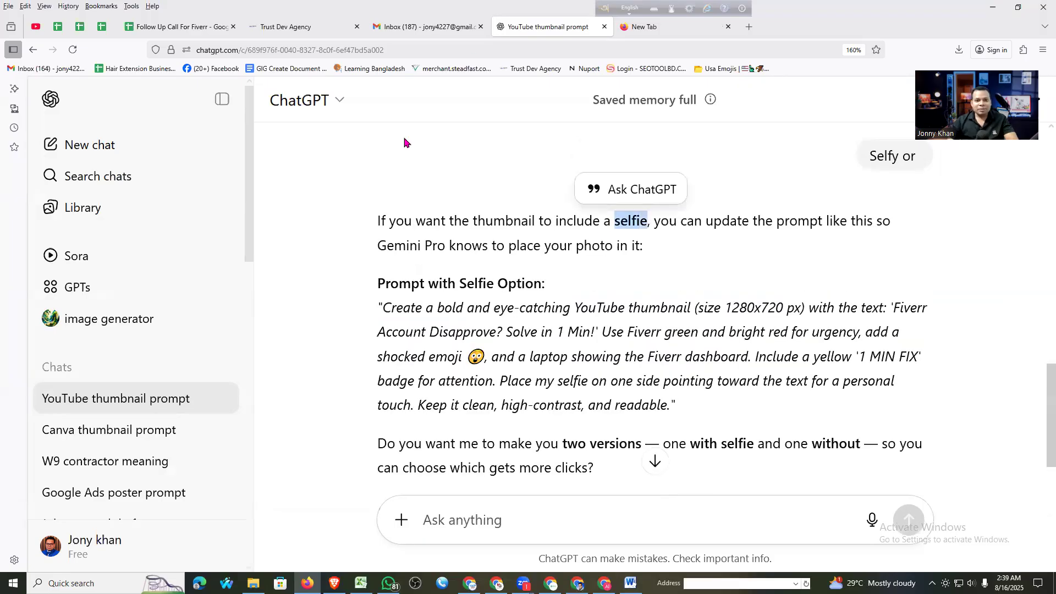
pyautogui.click(427, 28)
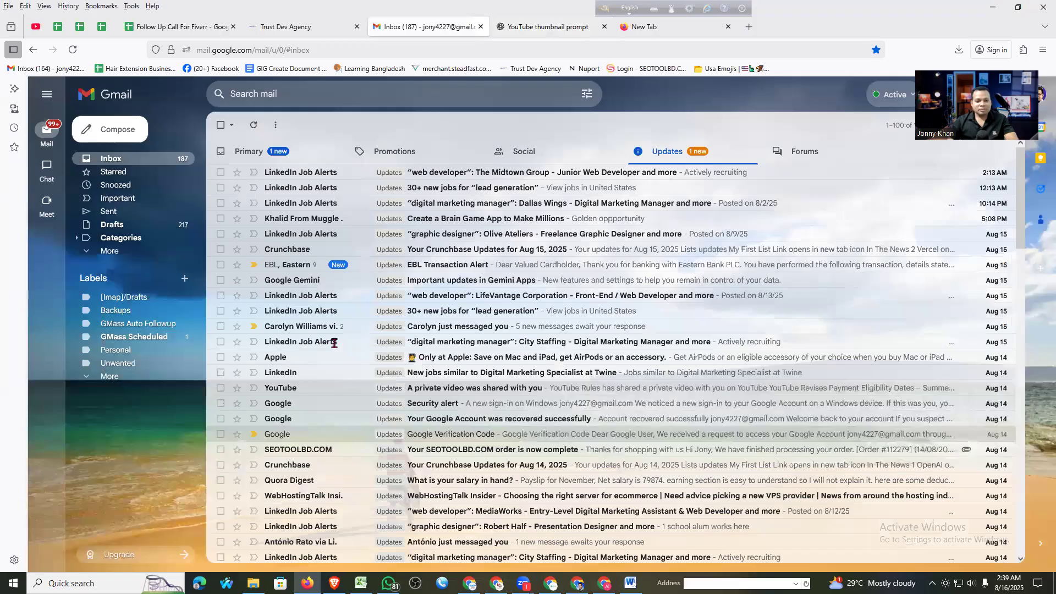
# Paste 'selfie' over Selfy and capitalize it so the line reads 'Clear Selfie'
pyautogui.hotkey('alt', 'Tab')
pyautogui.scroll(-4, 189, 335)
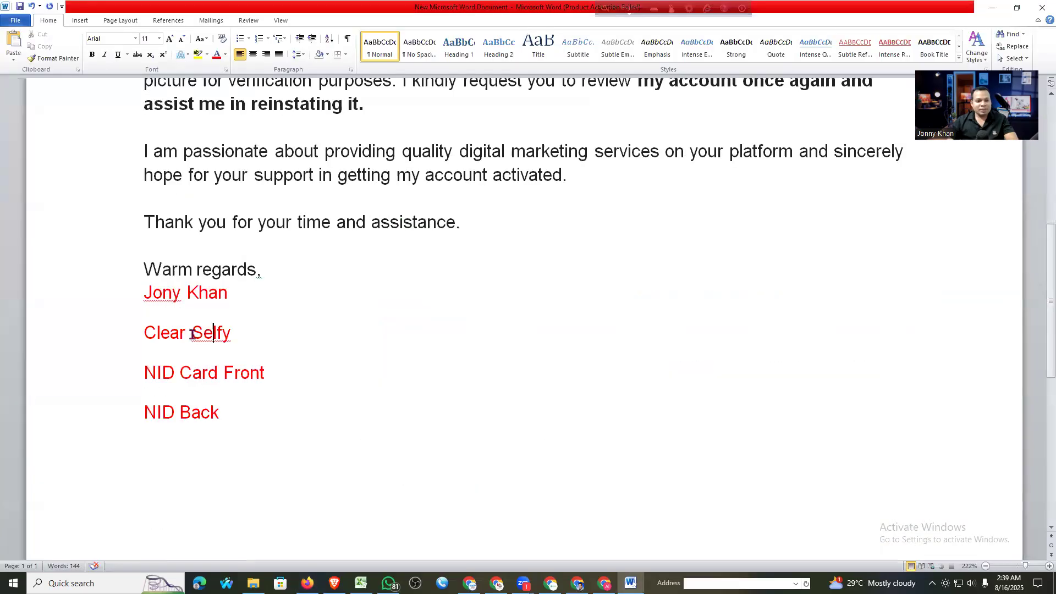
pyautogui.doubleClick(193, 333)
pyautogui.hotkey('ctrl', 'v')
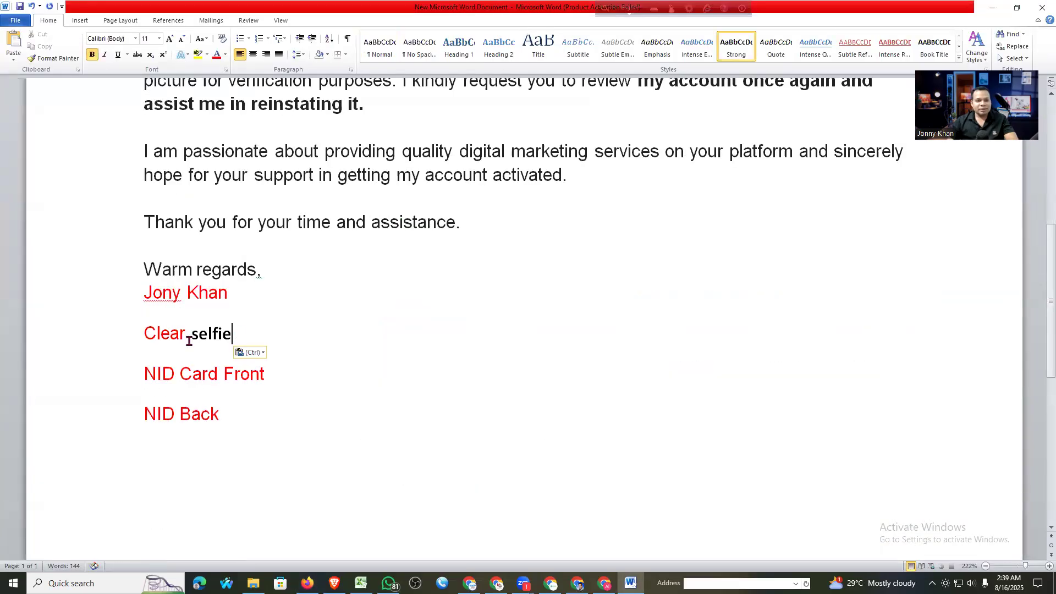
pyautogui.click(196, 336)
pyautogui.hotkey('shift', 'Right')
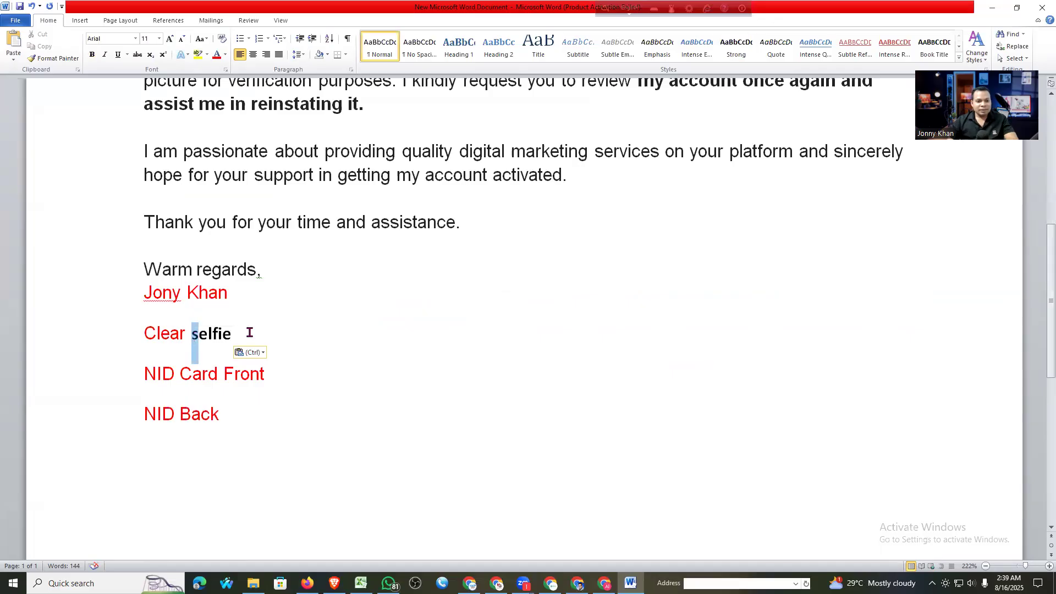
pyautogui.write('S')
pyautogui.tripleClick(194, 334)
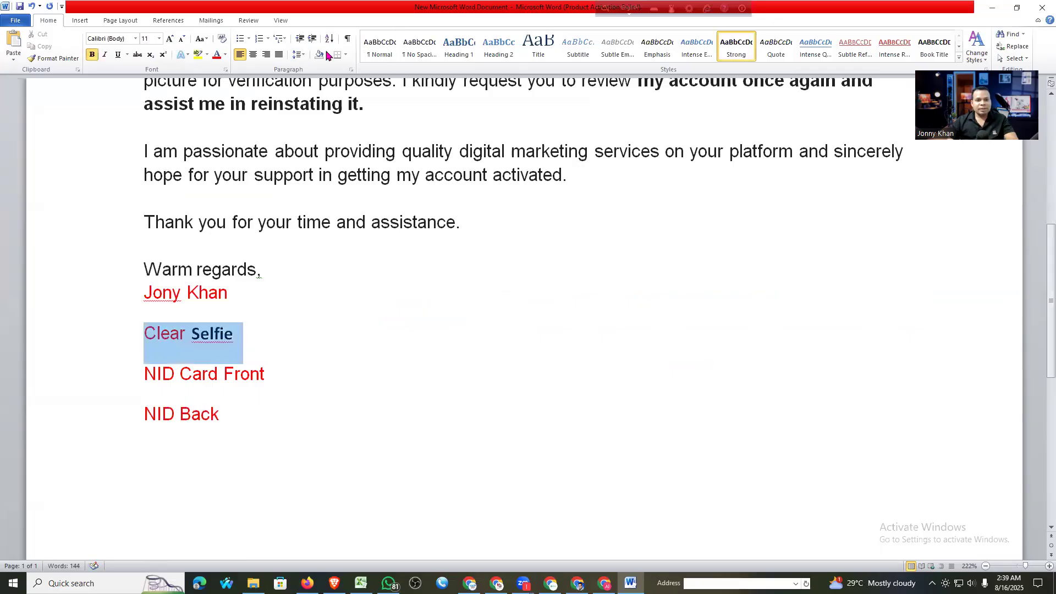
pyautogui.click(91, 55)
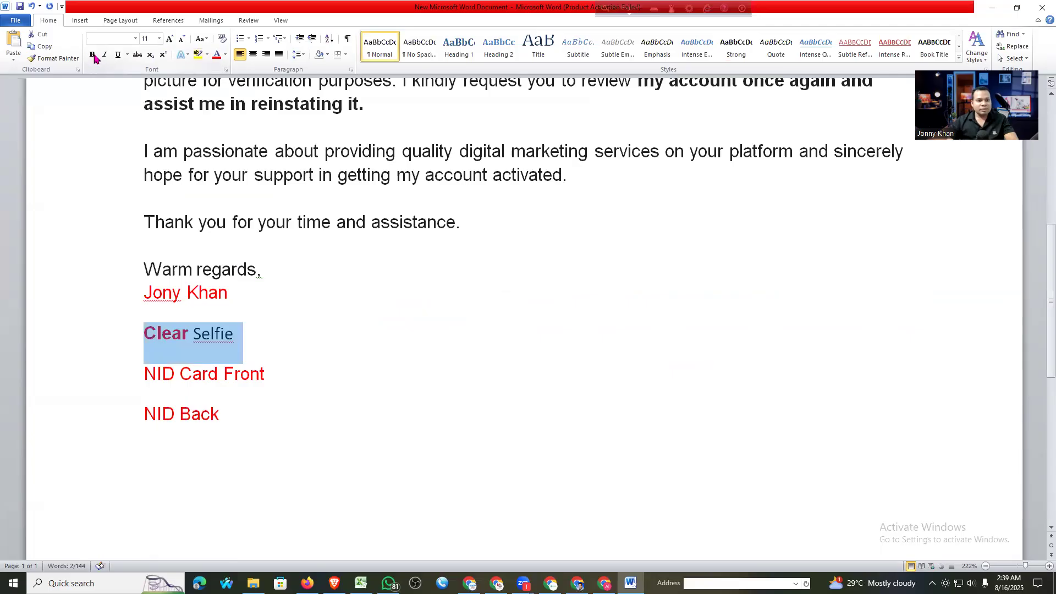
pyautogui.hotkey('ctrl', 'z')
pyautogui.moveTo(237, 334); pyautogui.dragTo(143, 335)
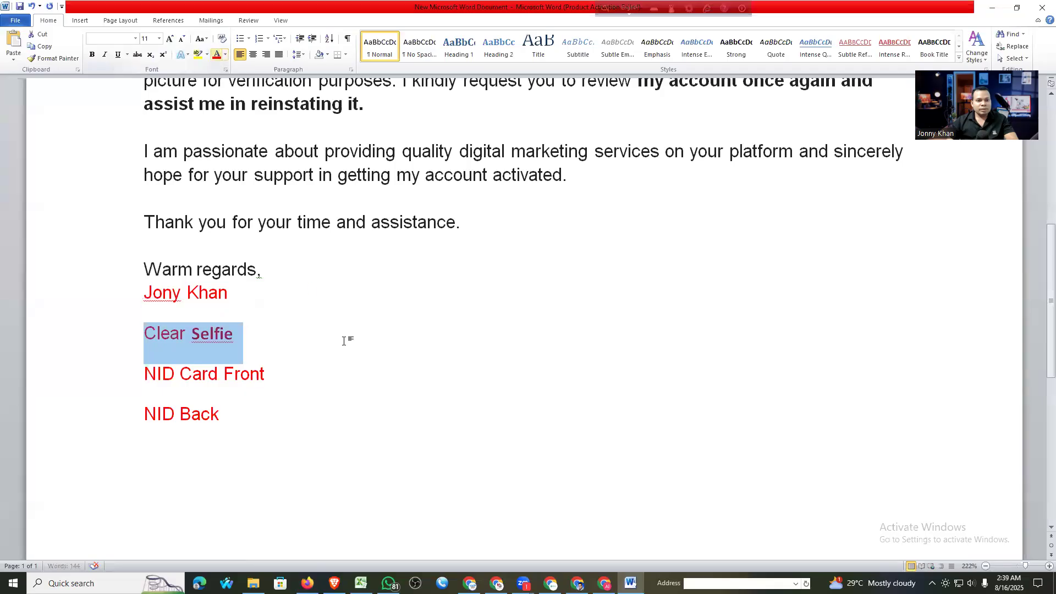
pyautogui.press('Right')
# Move NID Card Front below NID Back onto its own line
pyautogui.click(145, 400)
pyautogui.moveTo(145, 400); pyautogui.dragTo(265, 379)
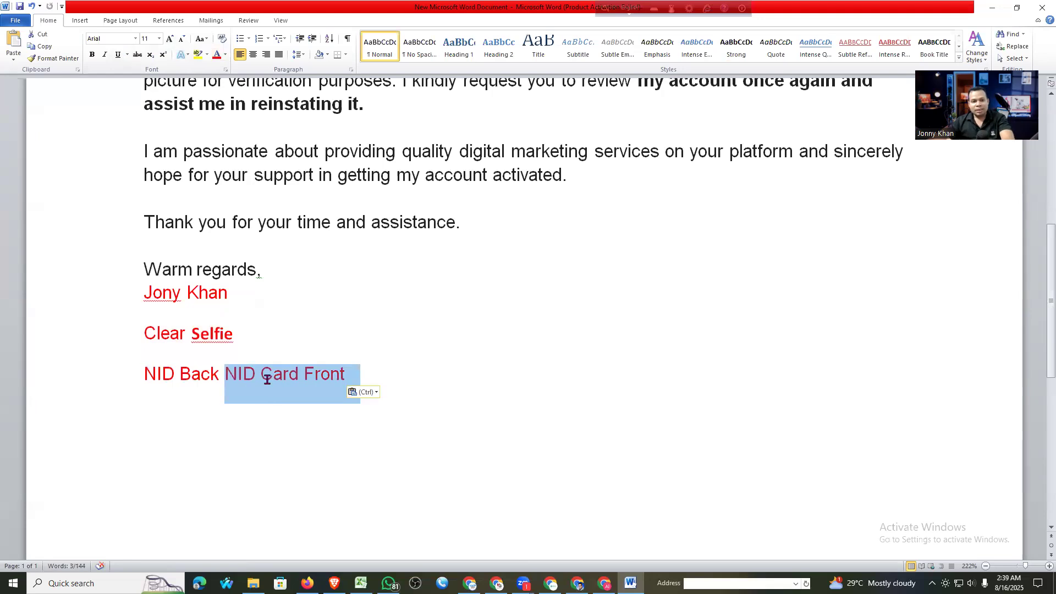
pyautogui.hotkey('ctrl', 'End')
pyautogui.click(228, 374)
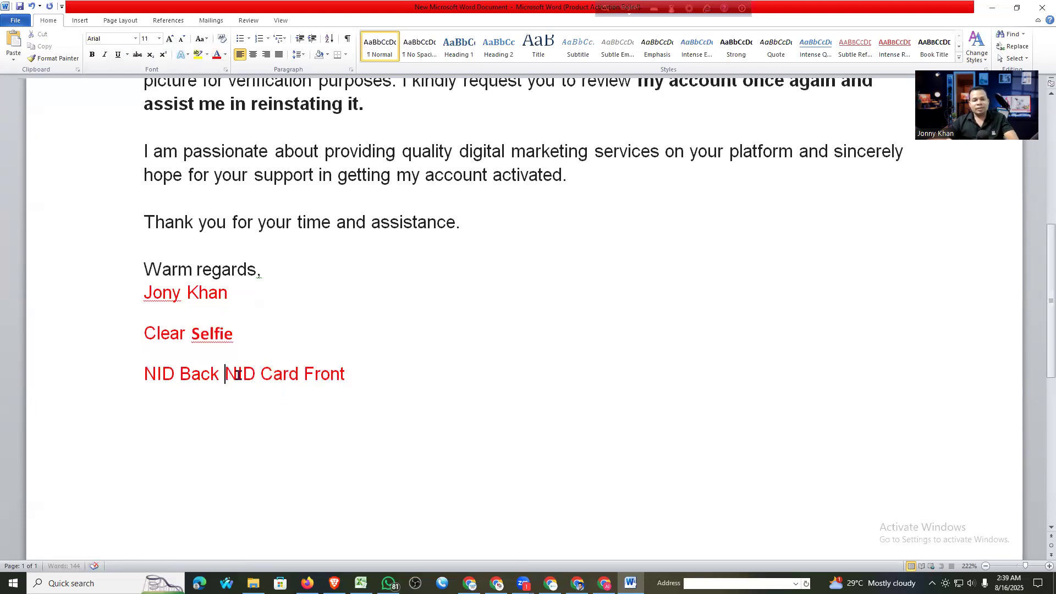
pyautogui.press('Return')
pyautogui.scroll(3, 393, 317)
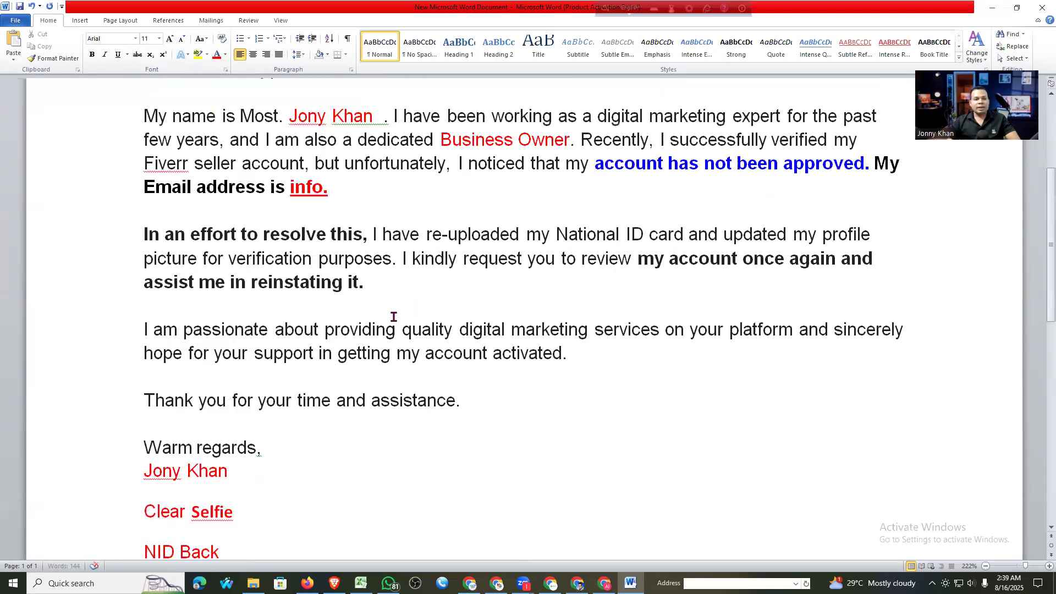
pyautogui.scroll(3, 345, 322)
pyautogui.scroll(-1, 240, 315)
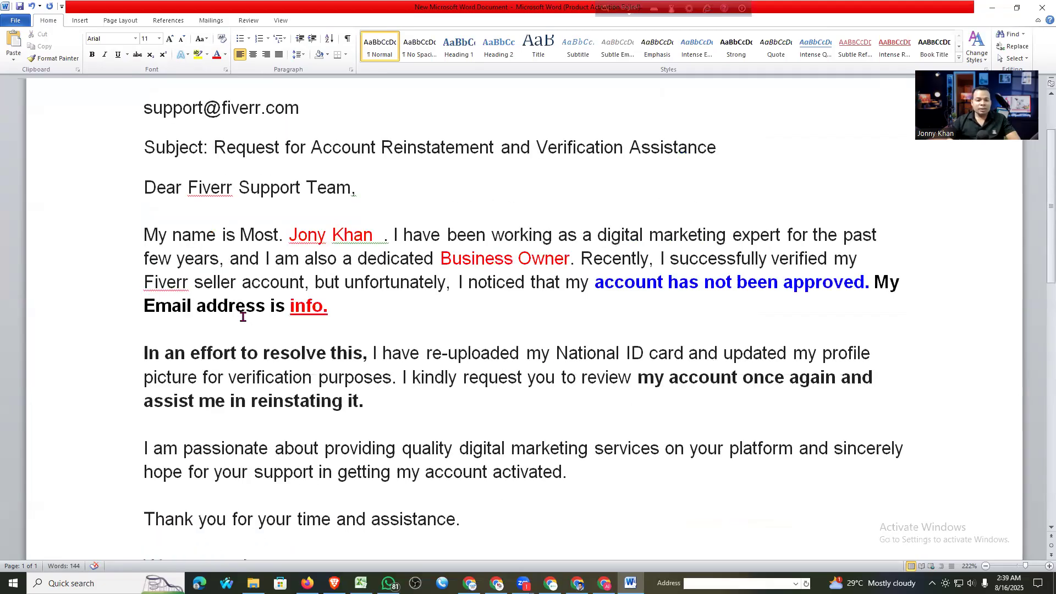
pyautogui.scroll(-3, 243, 317)
pyautogui.scroll(-3, 345, 337)
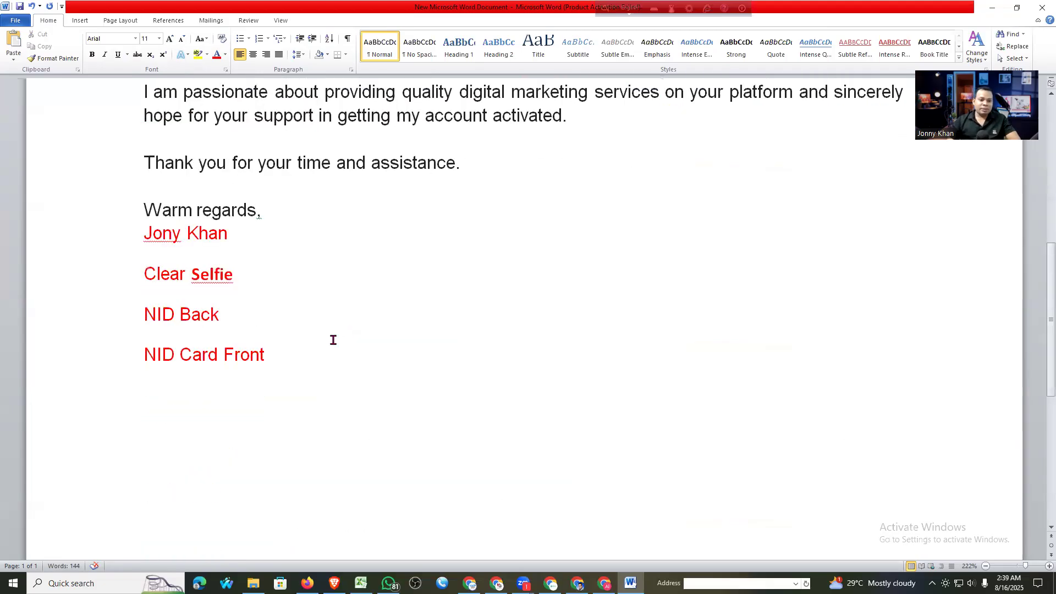